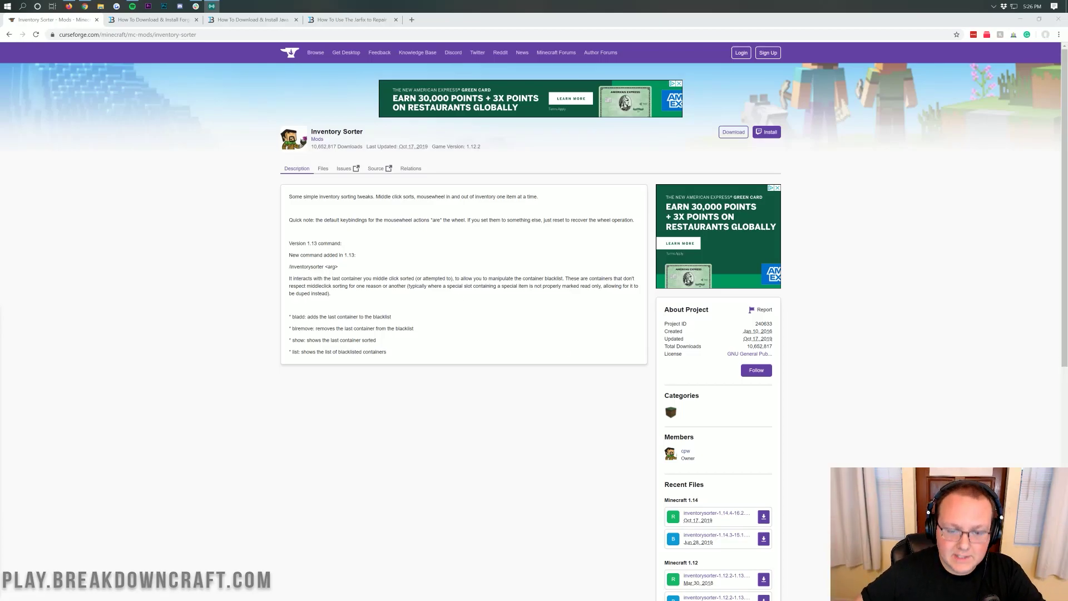
left_click_drag(310, 132, 373, 134)
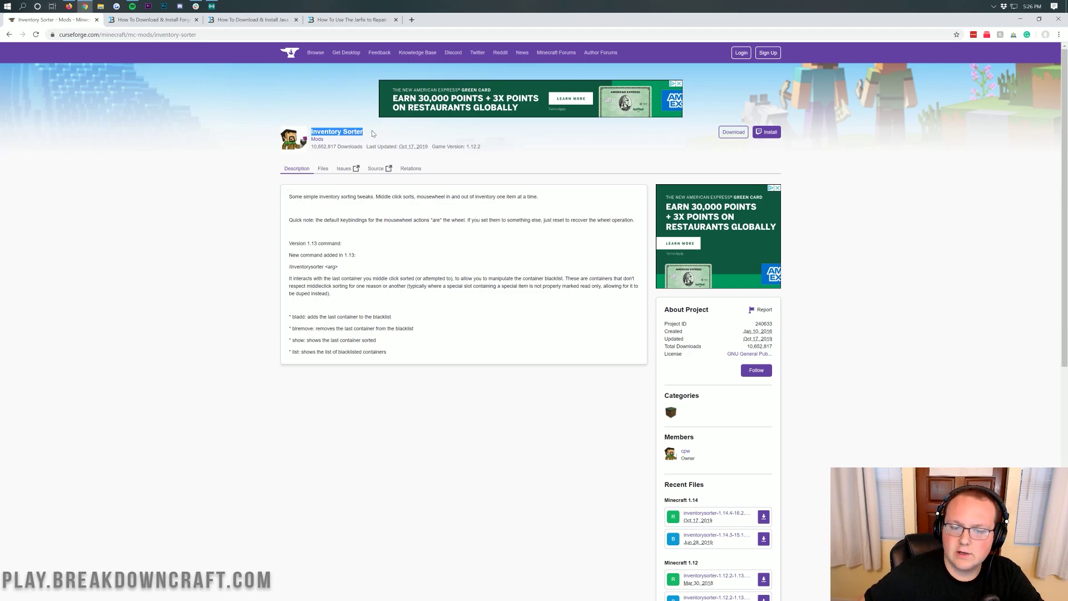
left_click_drag(376, 196, 416, 196)
left_click(416, 196)
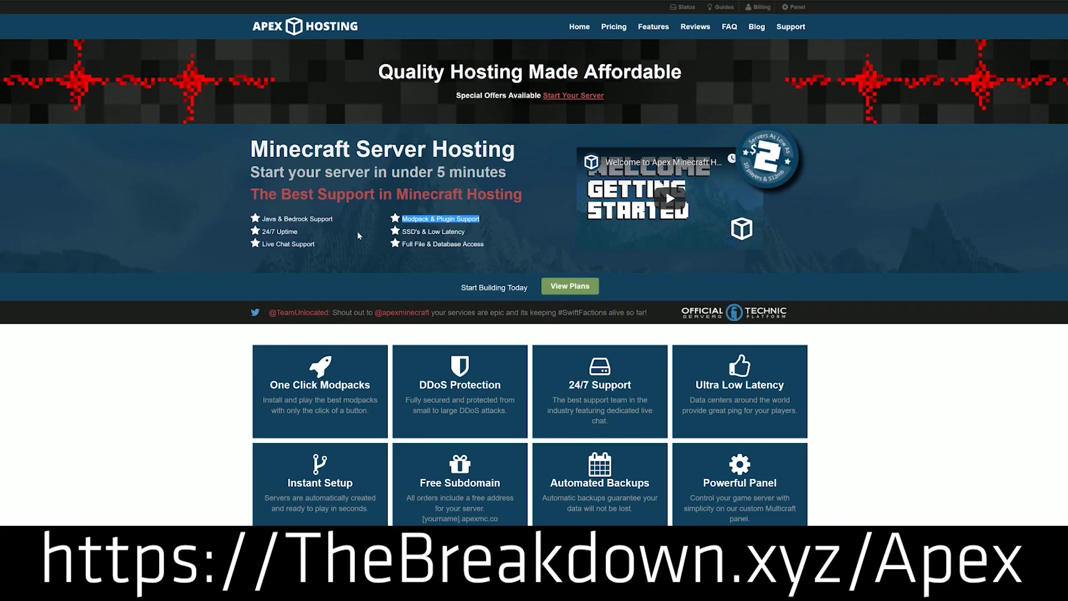
Look over the Apex Hosting page's server features, including uptime, support and one-click modpacks, down to the server locations.
left_click_drag(323, 234, 264, 230)
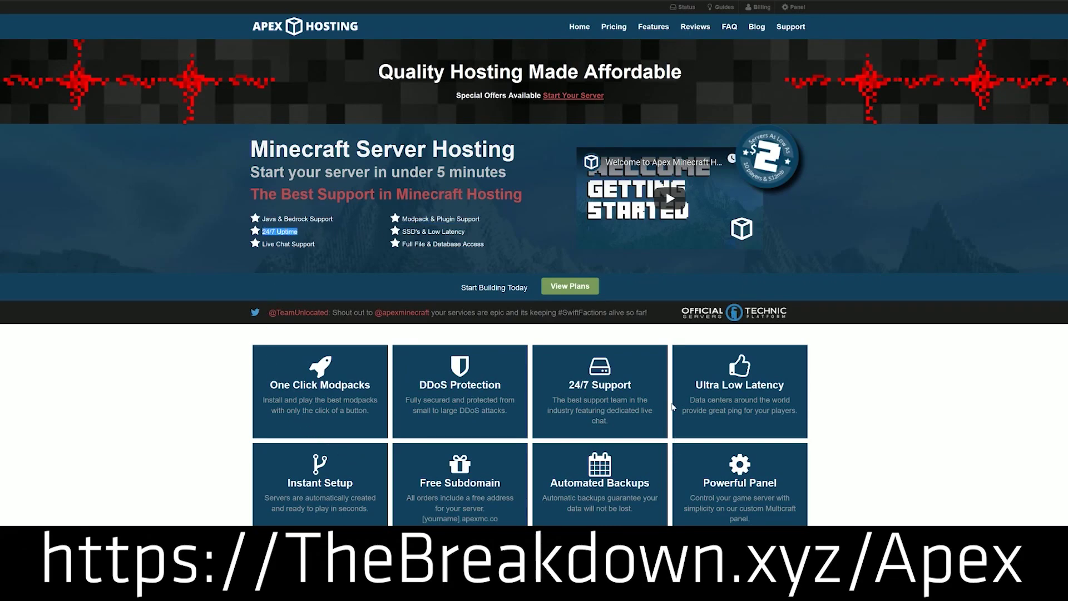
left_click_drag(633, 385, 568, 386)
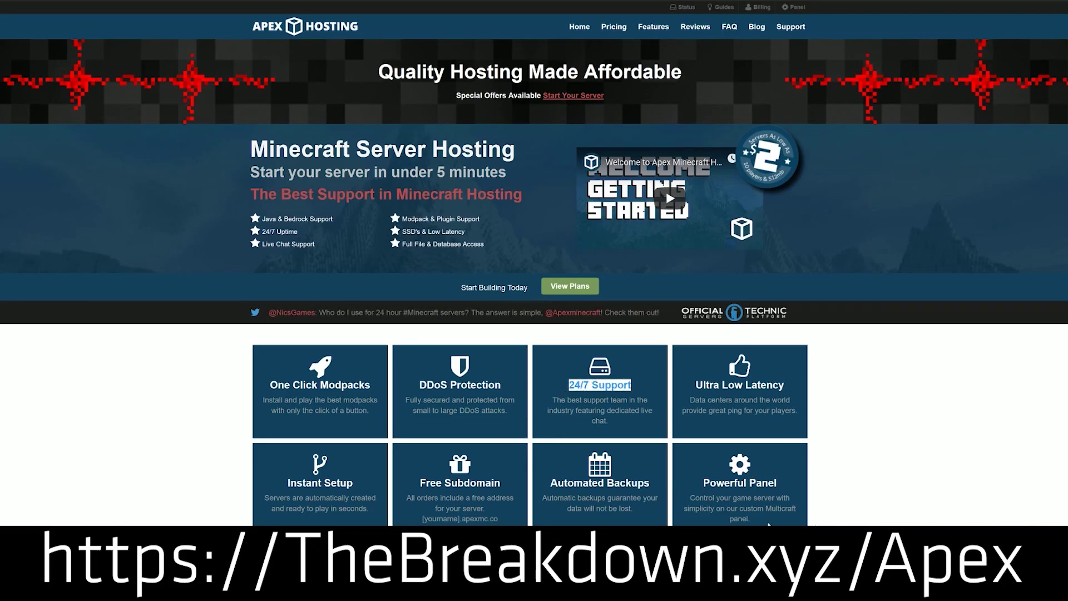
left_click_drag(259, 387, 372, 387)
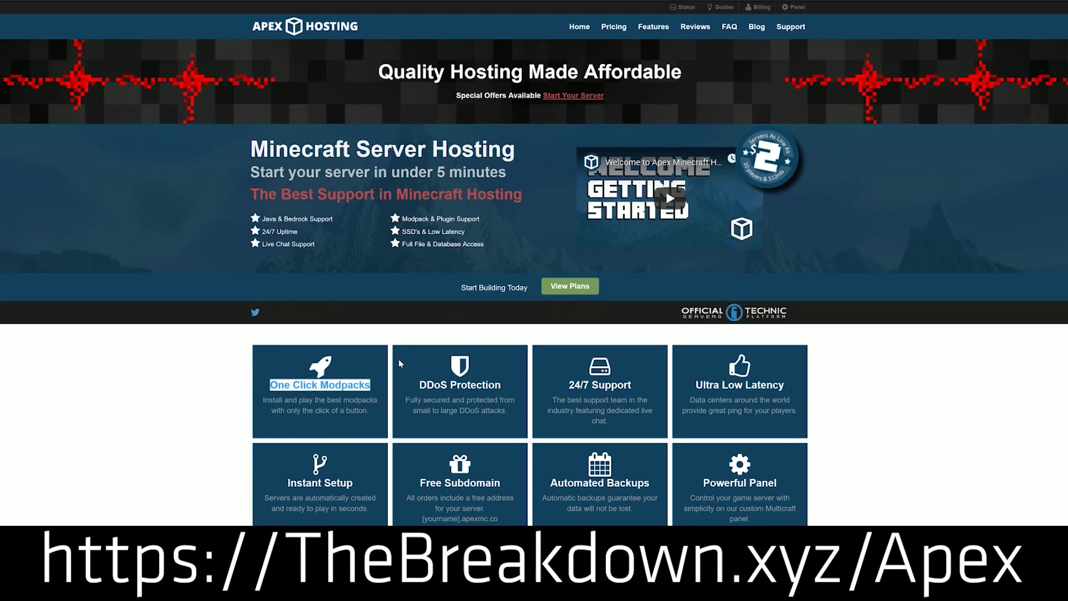
scroll(210, 403, "down", 6)
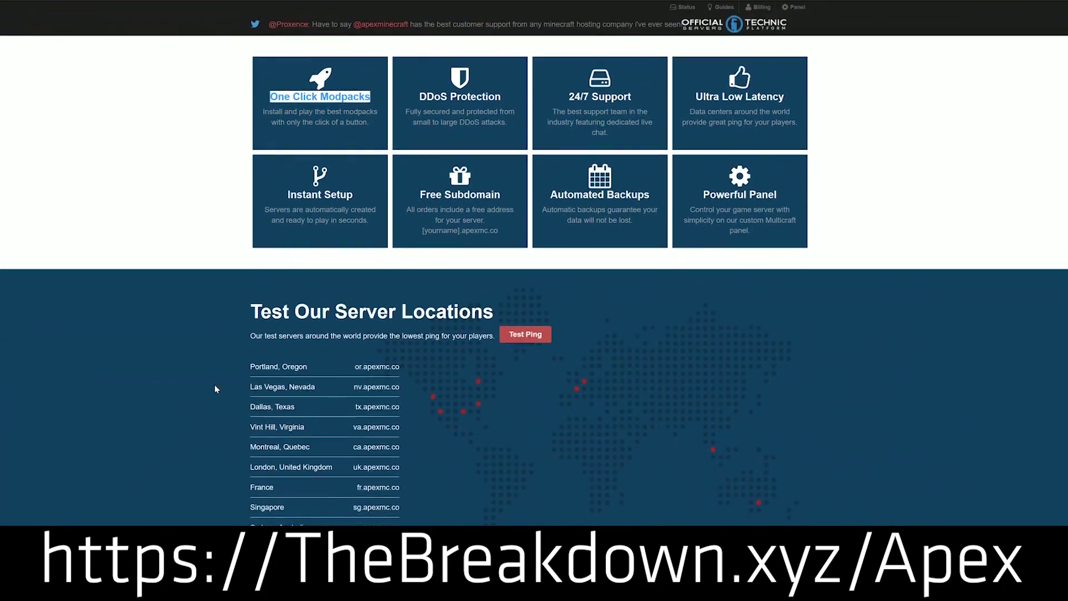
scroll(217, 386, "down", 5)
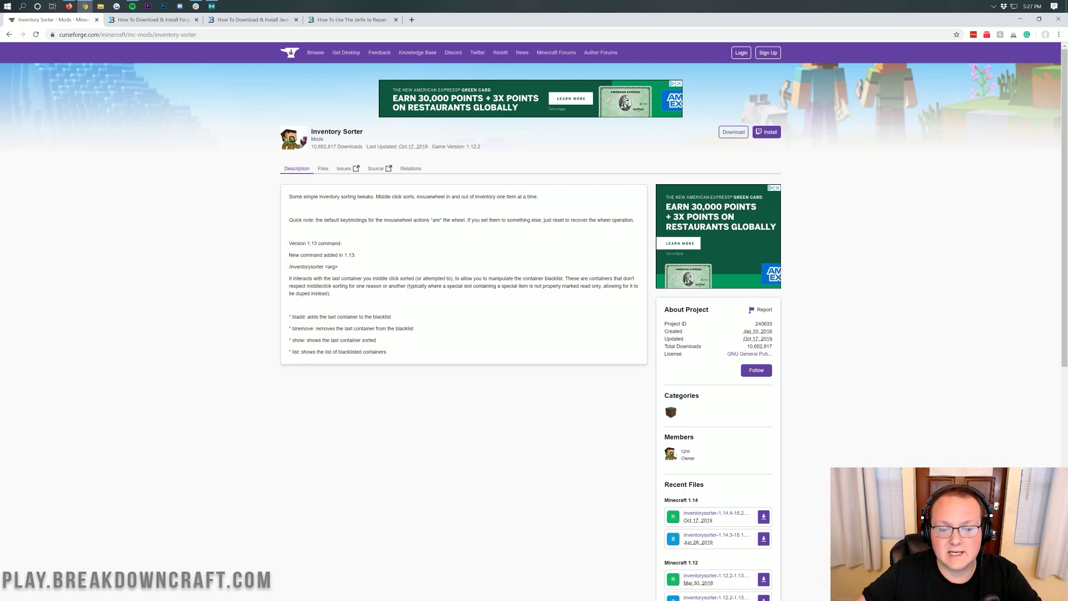
Download the most recent Minecraft 1.14 file of the Inventory Sorter mod and keep the flagged jar file.
left_click_drag(309, 134, 364, 133)
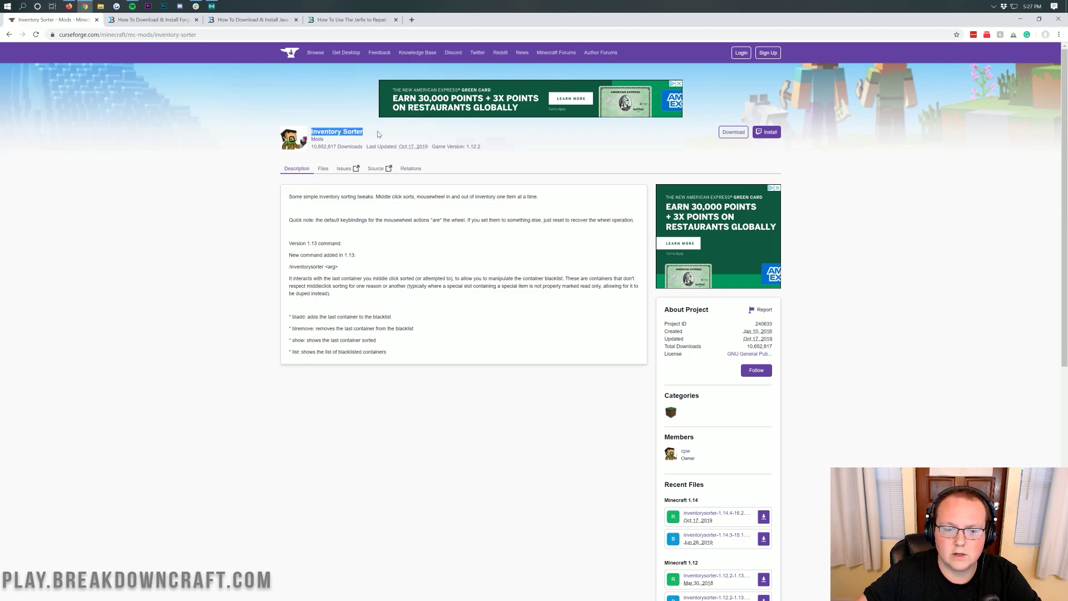
left_click(359, 147)
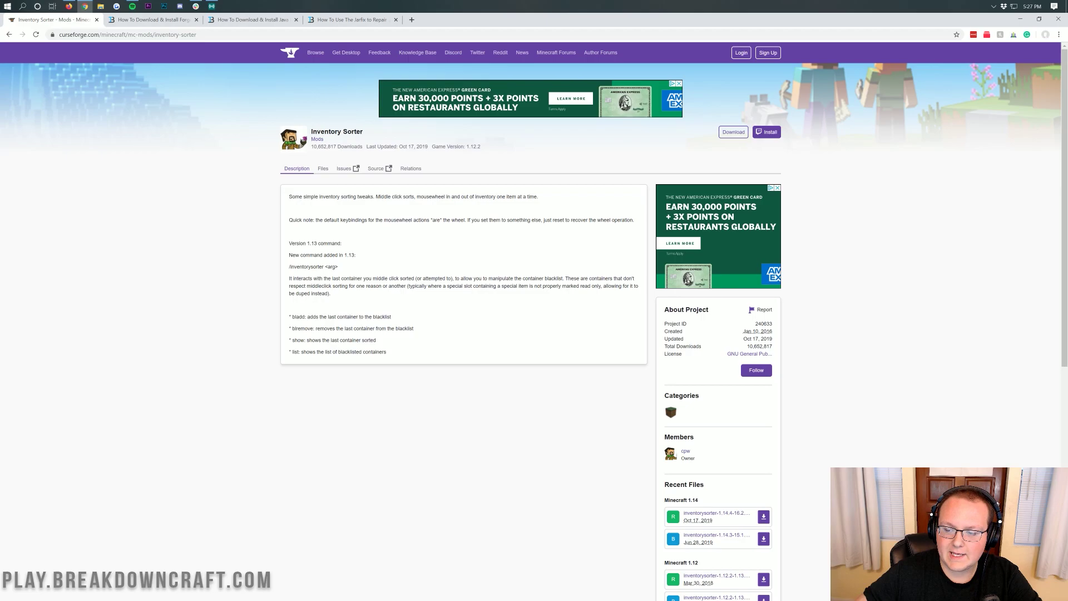
scroll(692, 252, "down", 5)
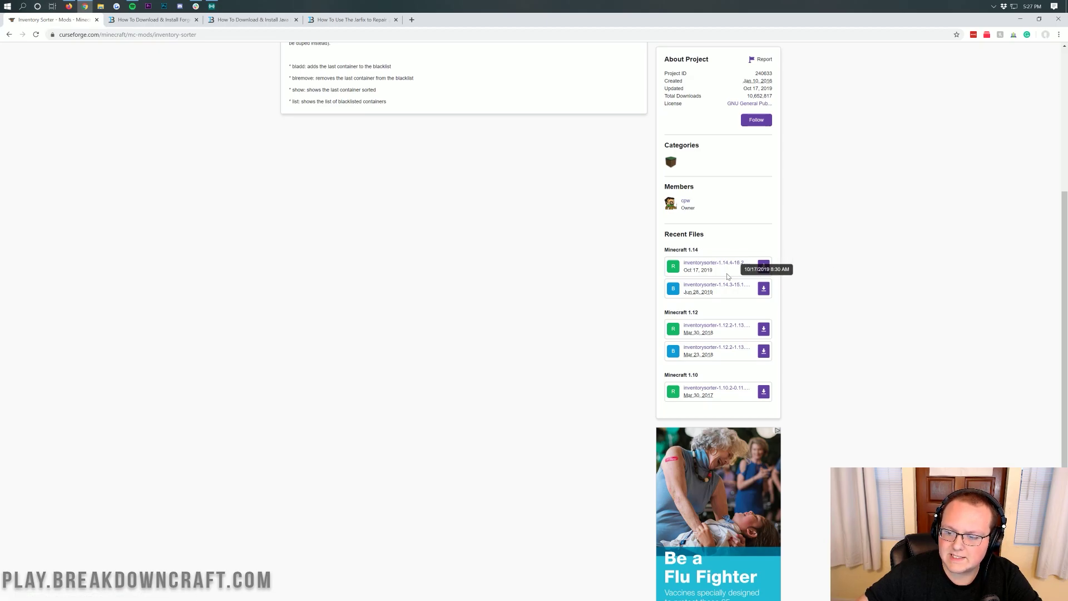
left_click(765, 268)
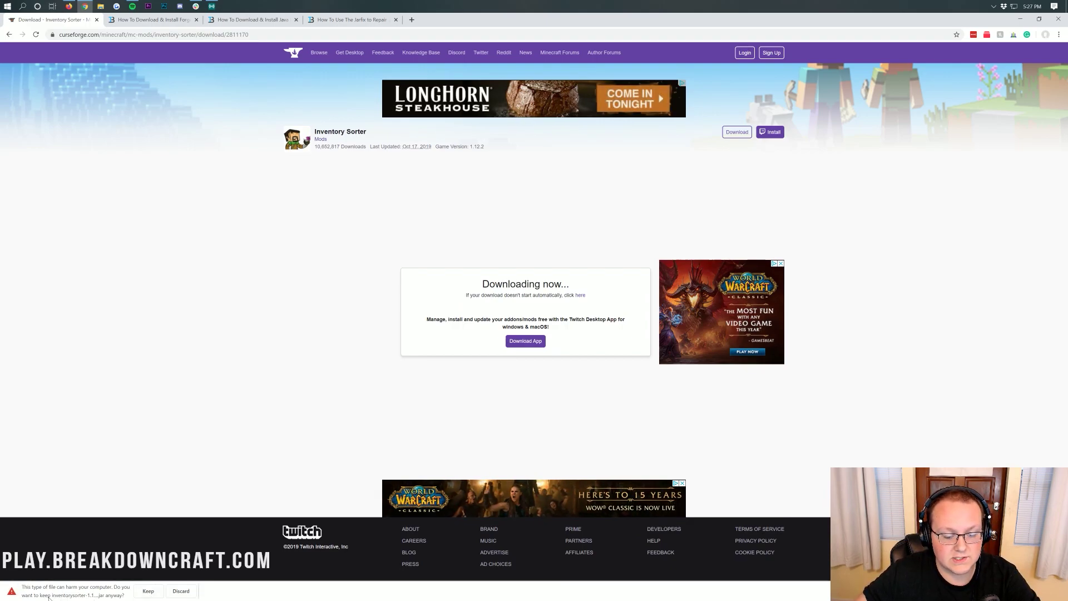
left_click(148, 591)
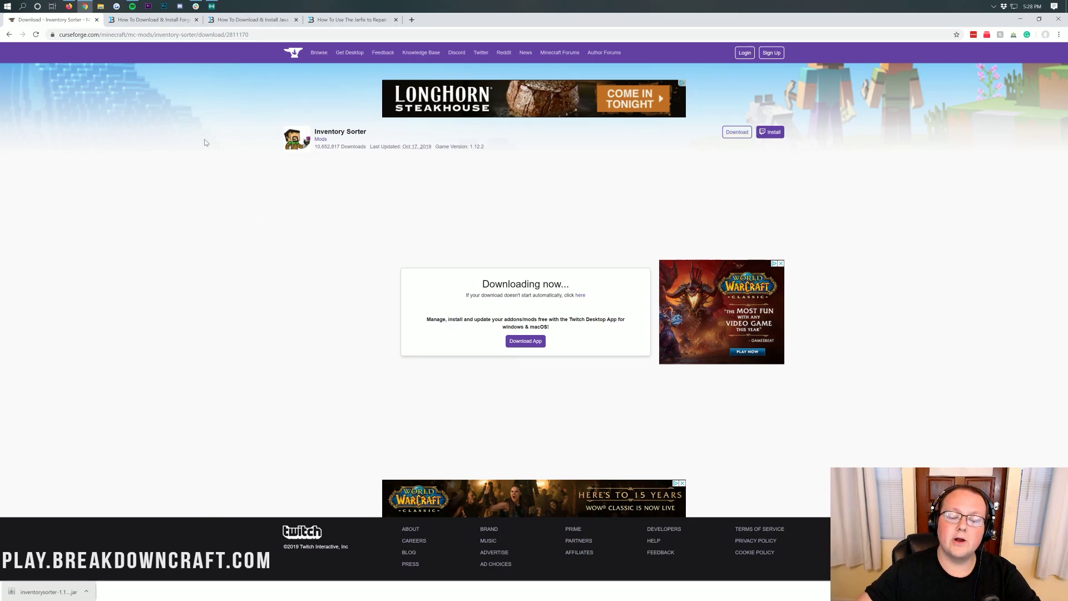
Go through the guide on downloading and installing Forge, and open the Forge download page from it.
left_click(150, 20)
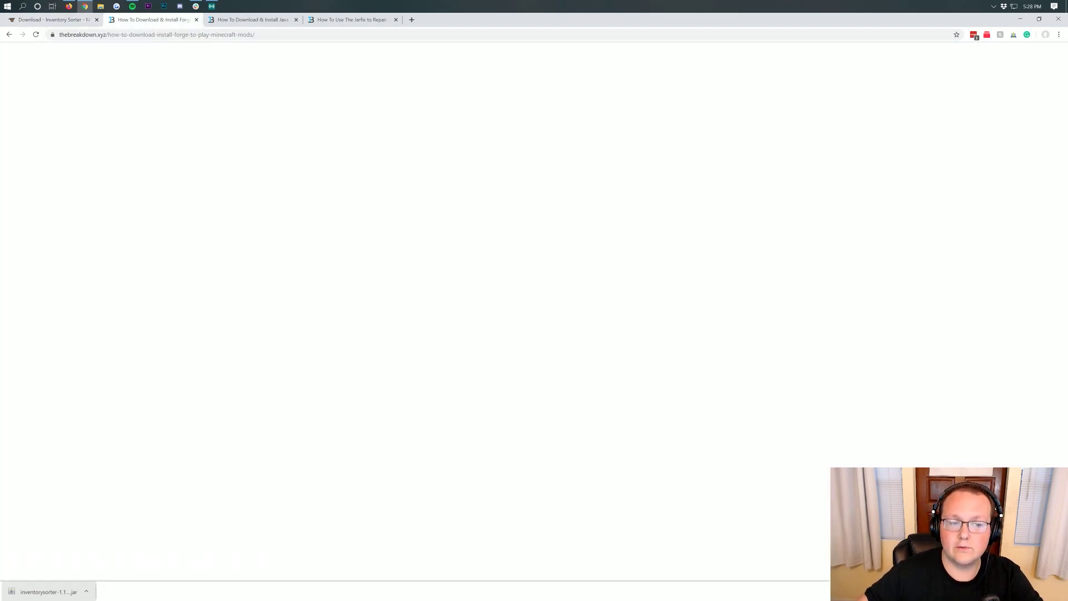
left_click(670, 244)
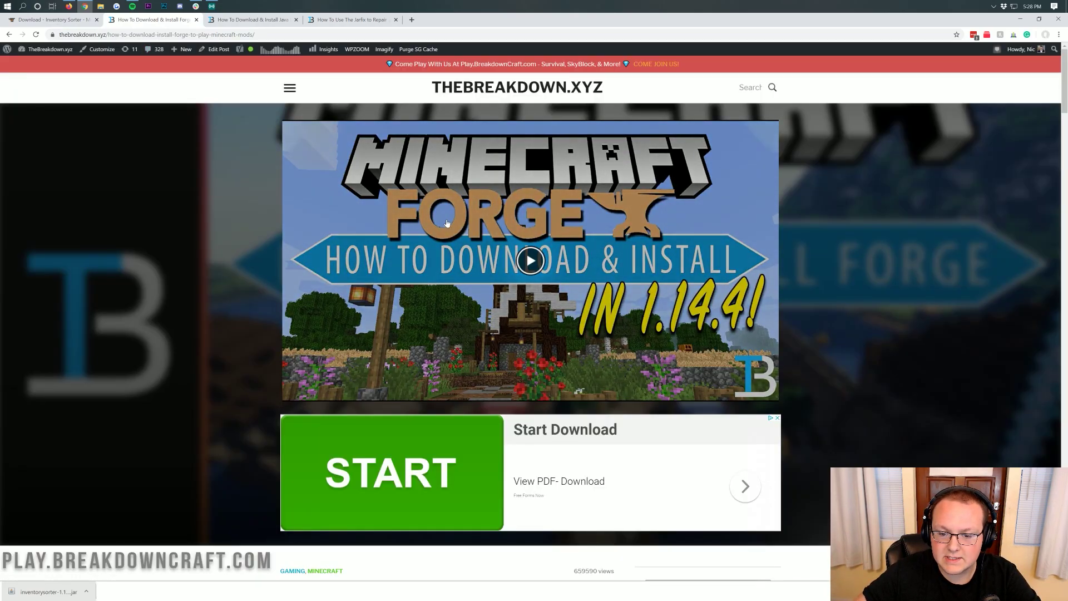
scroll(561, 194, "down", 12)
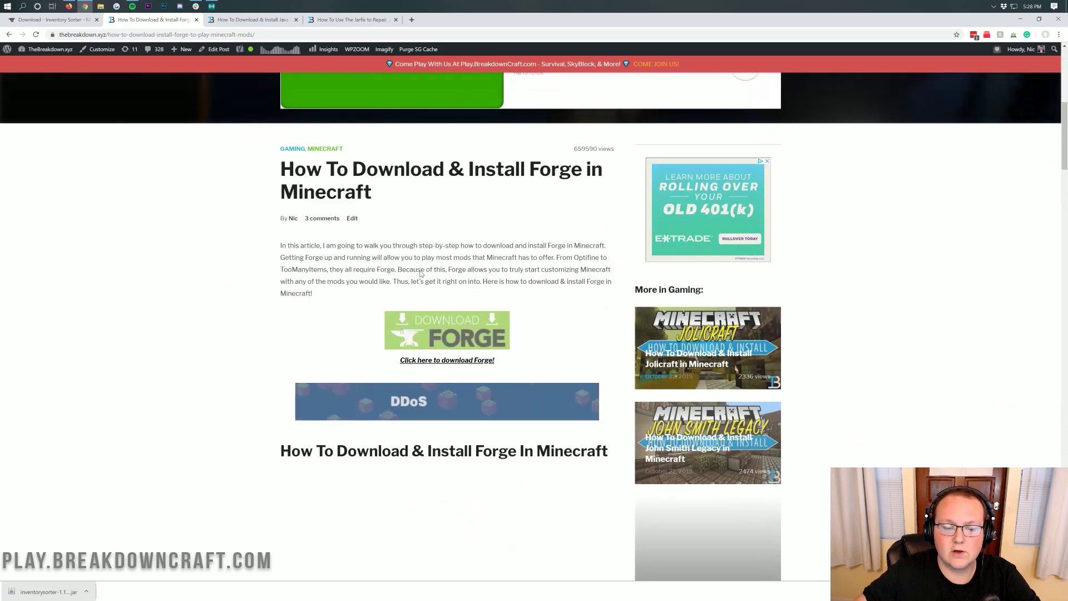
scroll(412, 306, "down", 12)
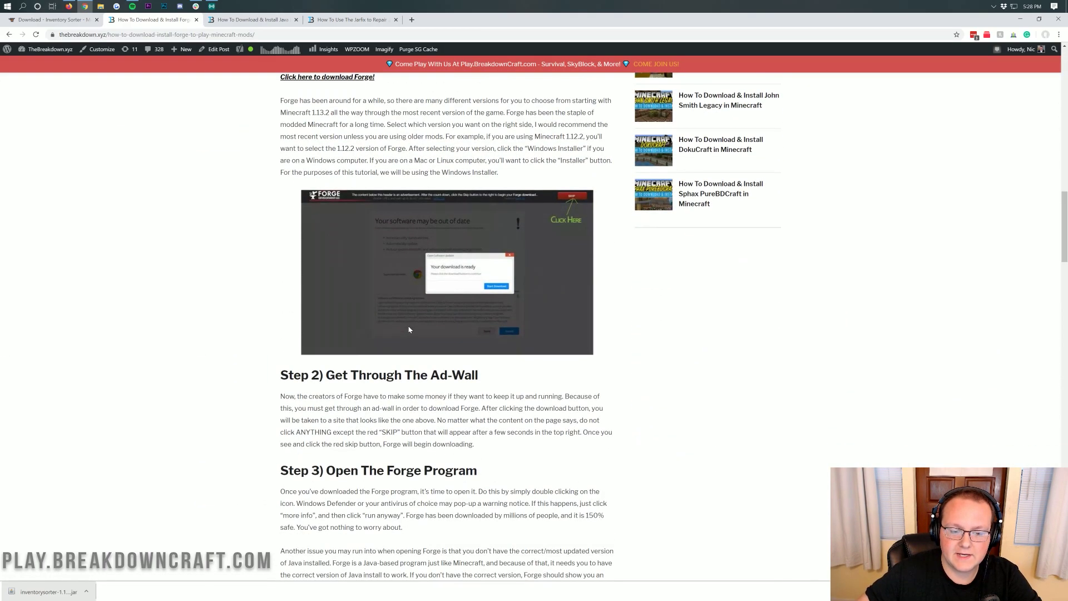
scroll(395, 316, "down", 6)
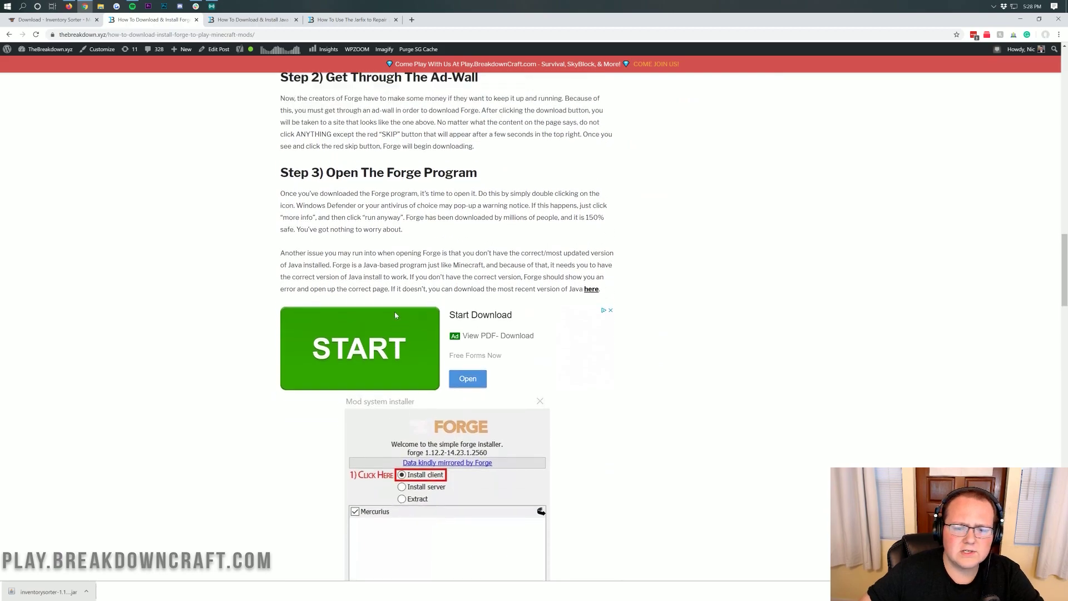
scroll(396, 315, "up", 18)
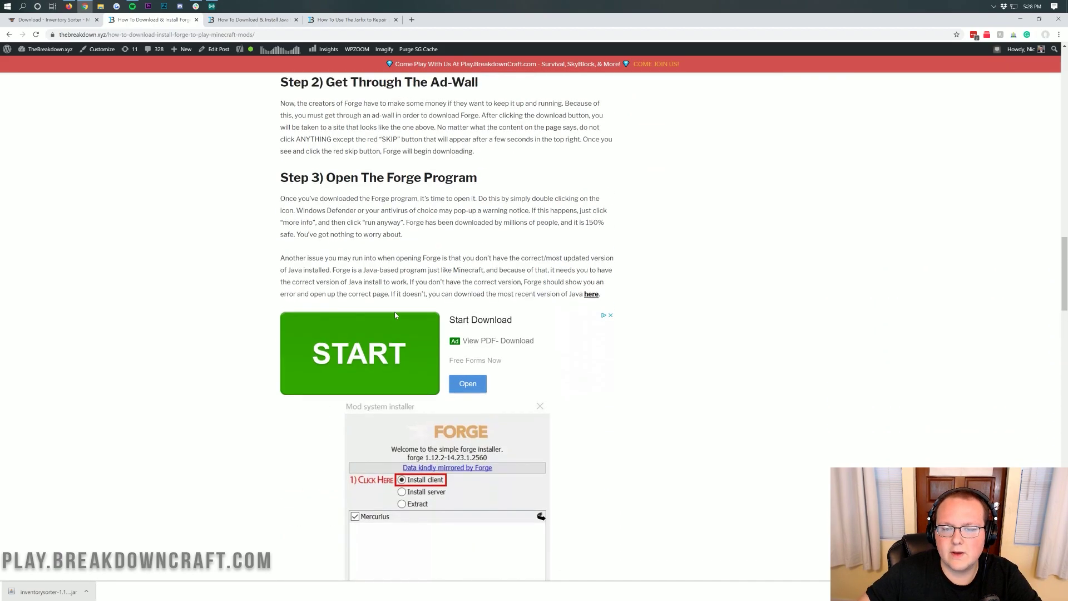
scroll(394, 315, "up", 2)
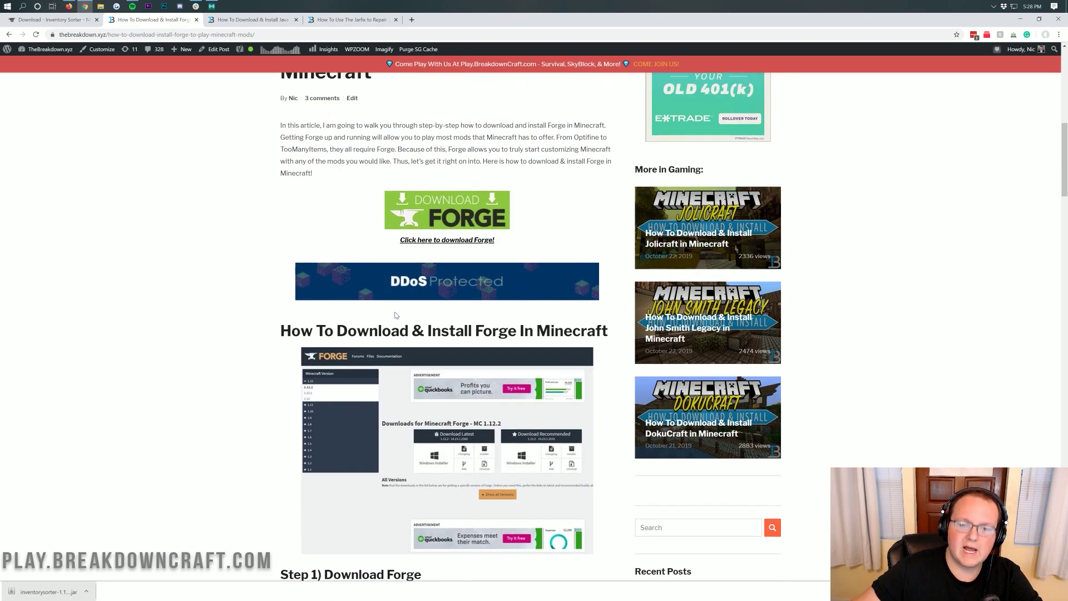
scroll(411, 295, "up", 1)
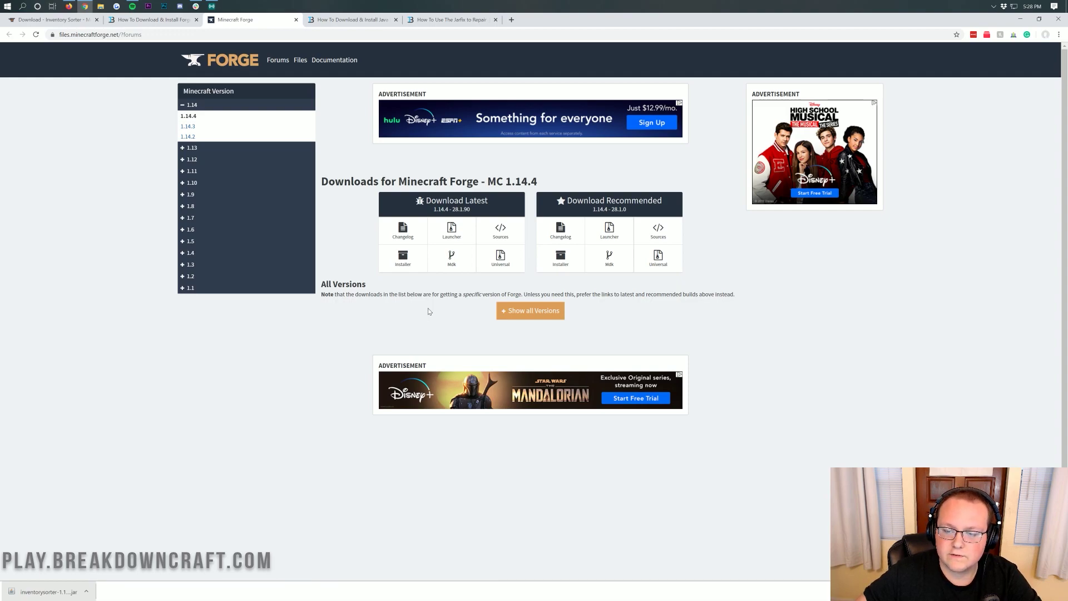
Select Minecraft 1.14.4 on the Forge downloads page and request the installer of the latest build.
left_click_drag(545, 183, 488, 183)
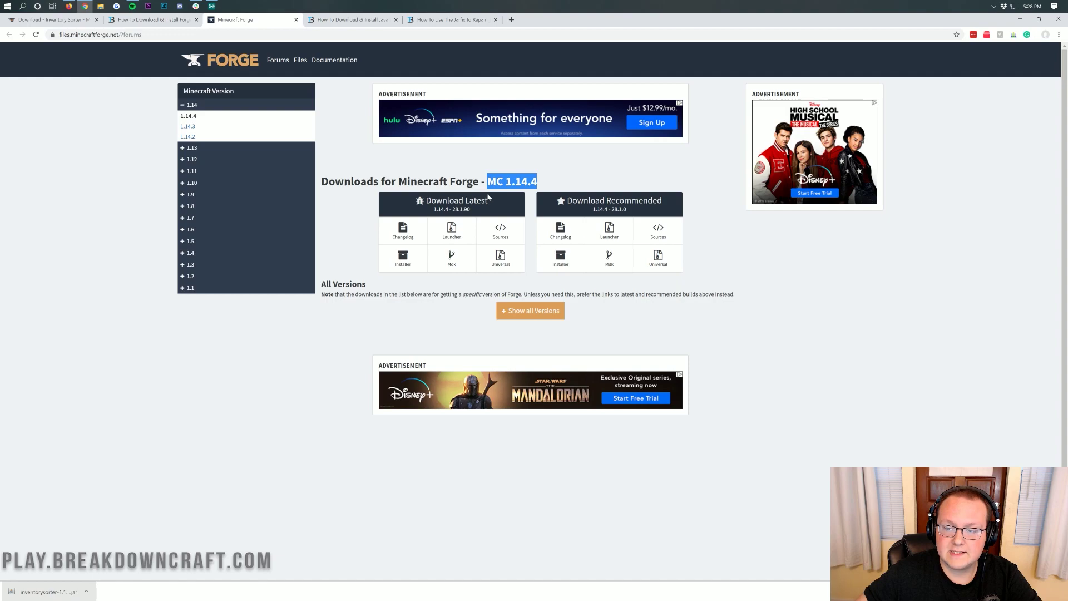
left_click(191, 105)
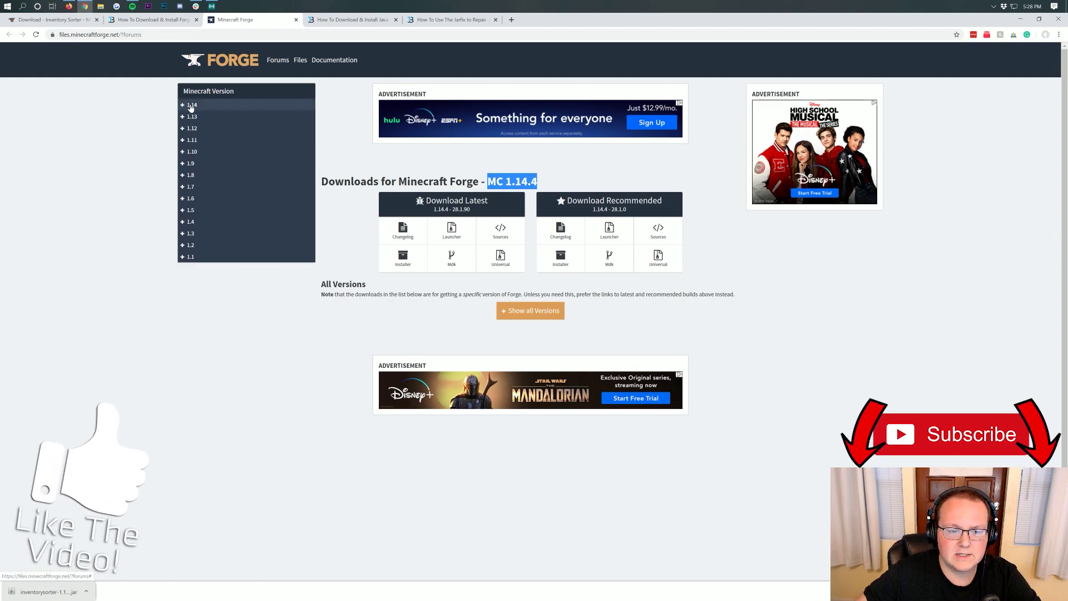
left_click(191, 105)
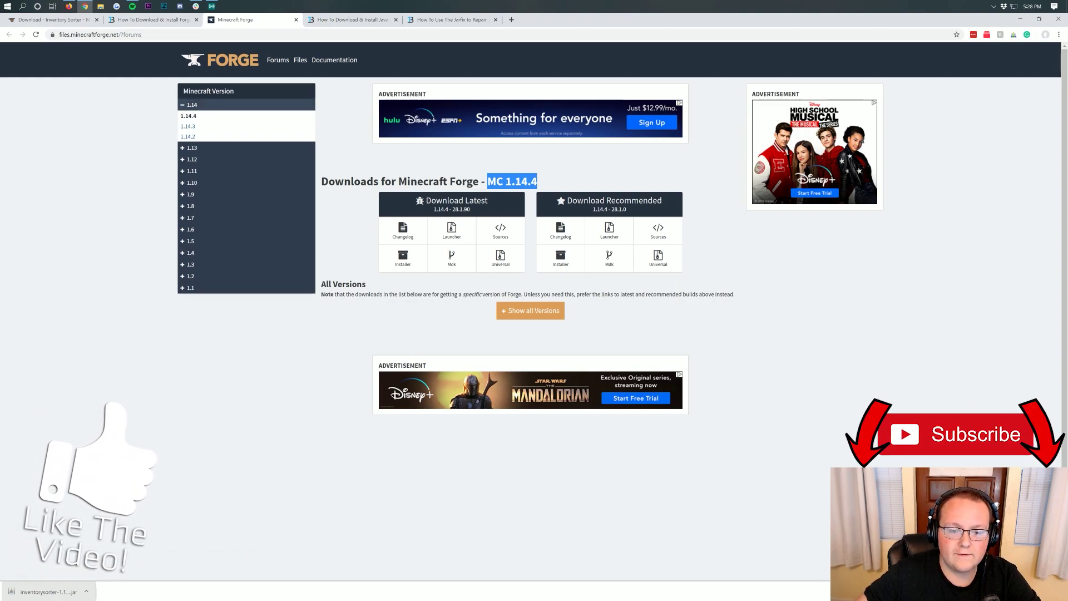
left_click_drag(565, 180, 488, 183)
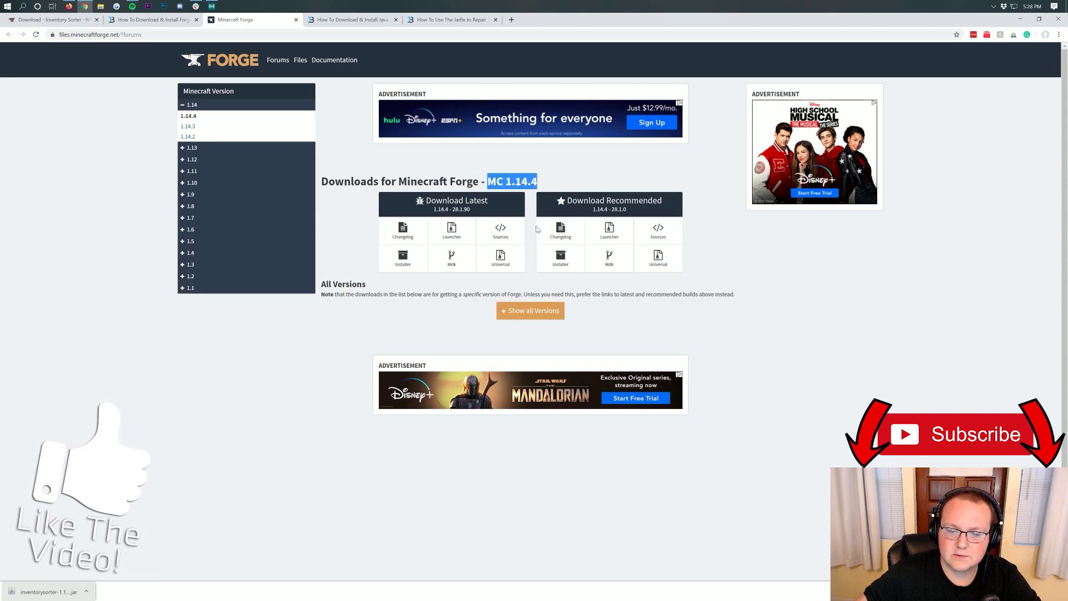
left_click(545, 180)
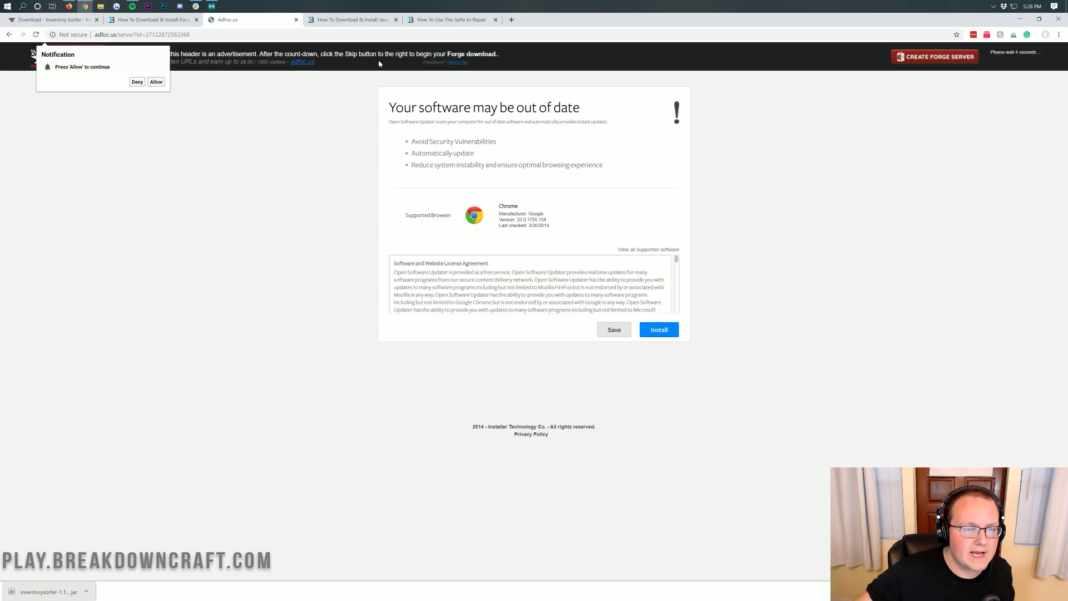
Deny the ad page's notification request, skip the advertisement and keep the downloaded Forge jar file.
left_click(137, 82)
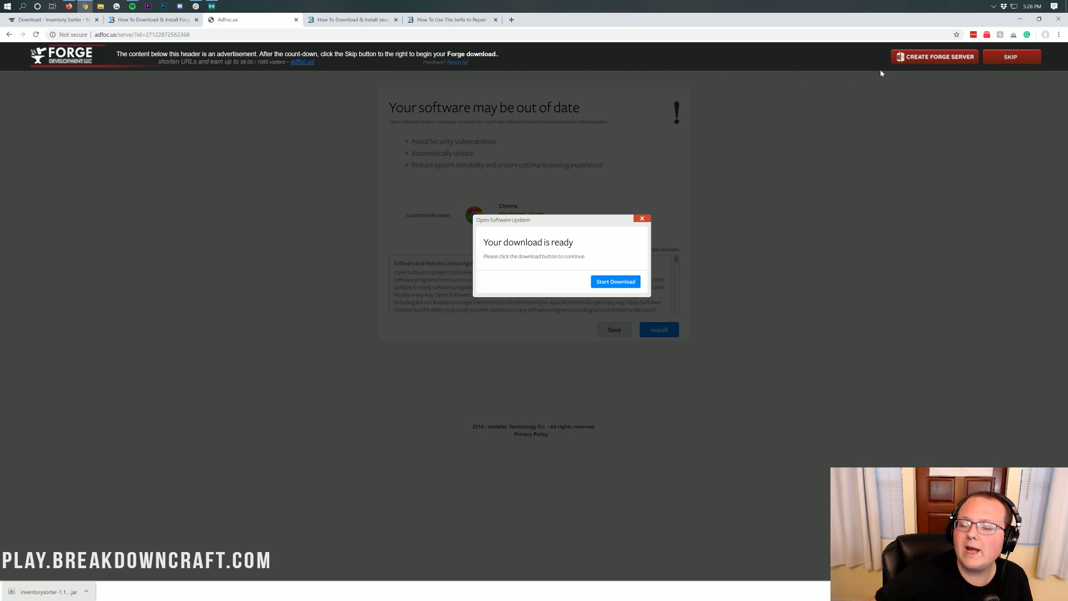
left_click(1009, 63)
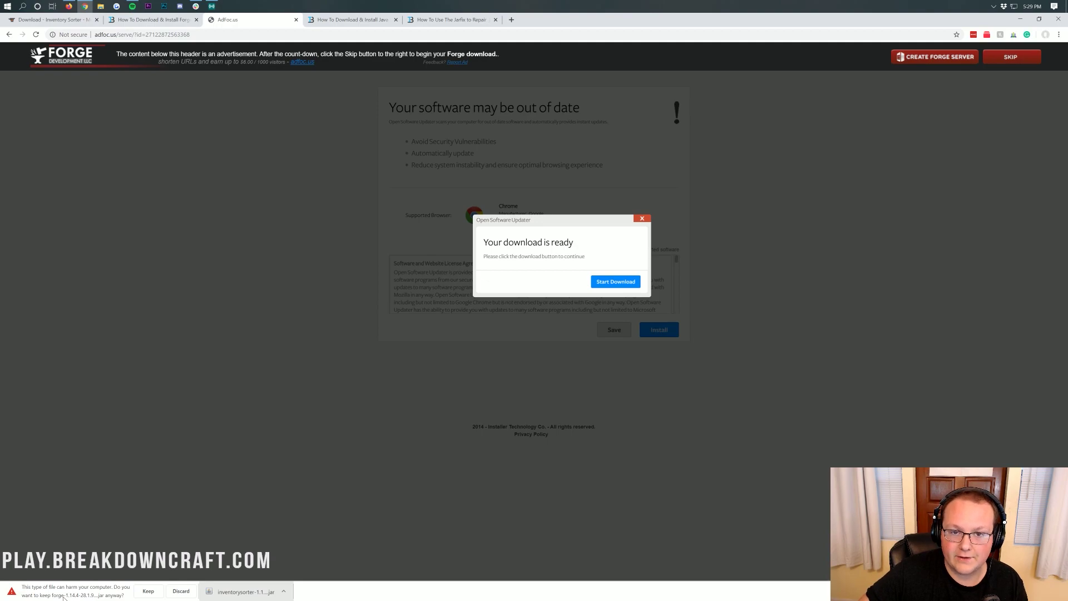
left_click(147, 592)
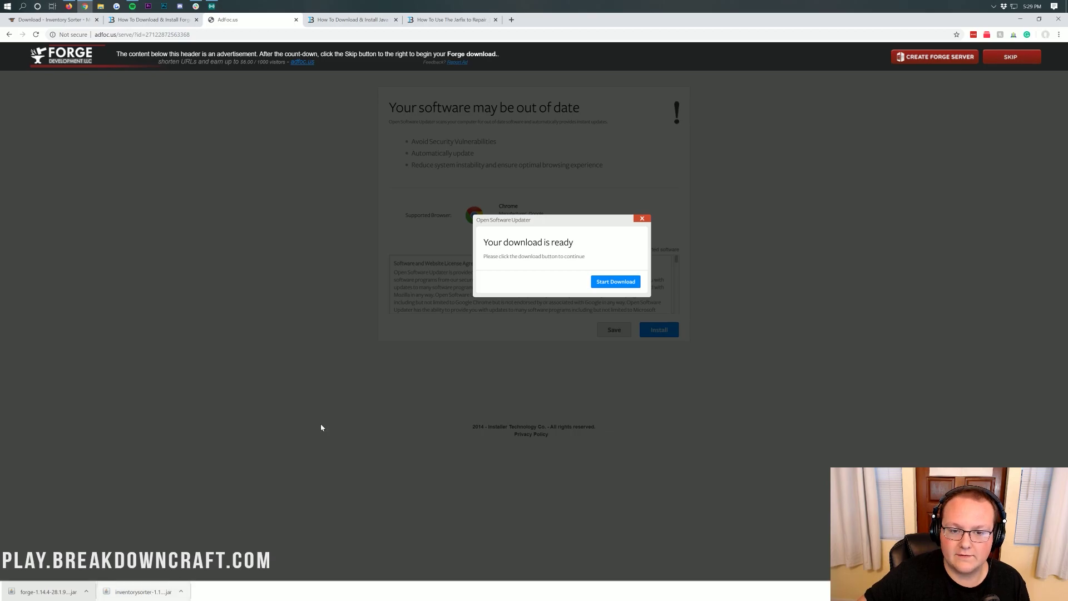
Go to the desktop and move the Forge installer and the Inventory Sorter jar side by side into open space.
left_click(350, 19)
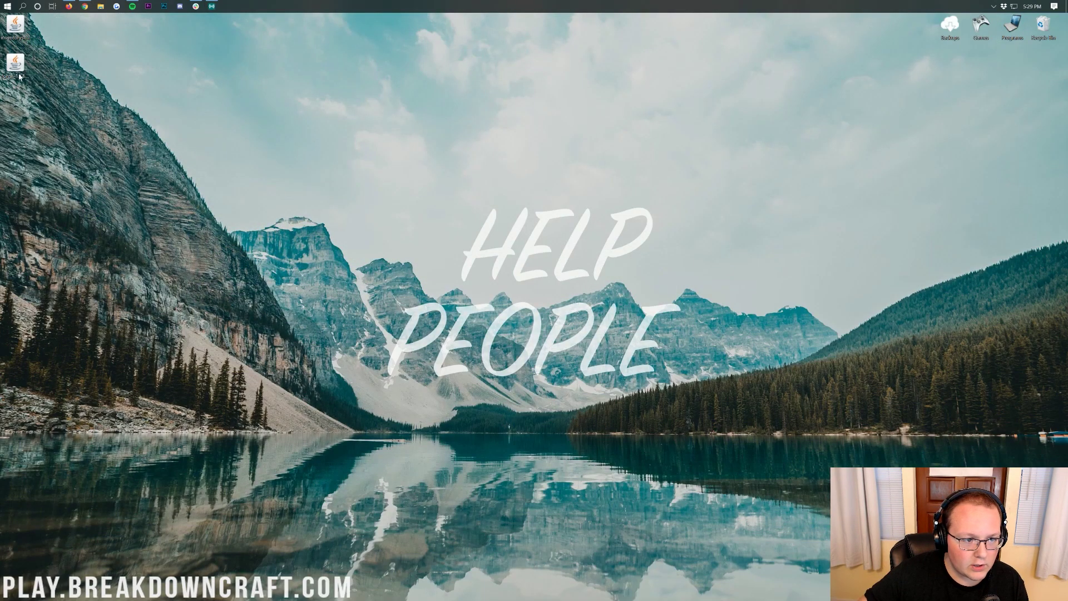
left_click_drag(19, 76, 300, 153)
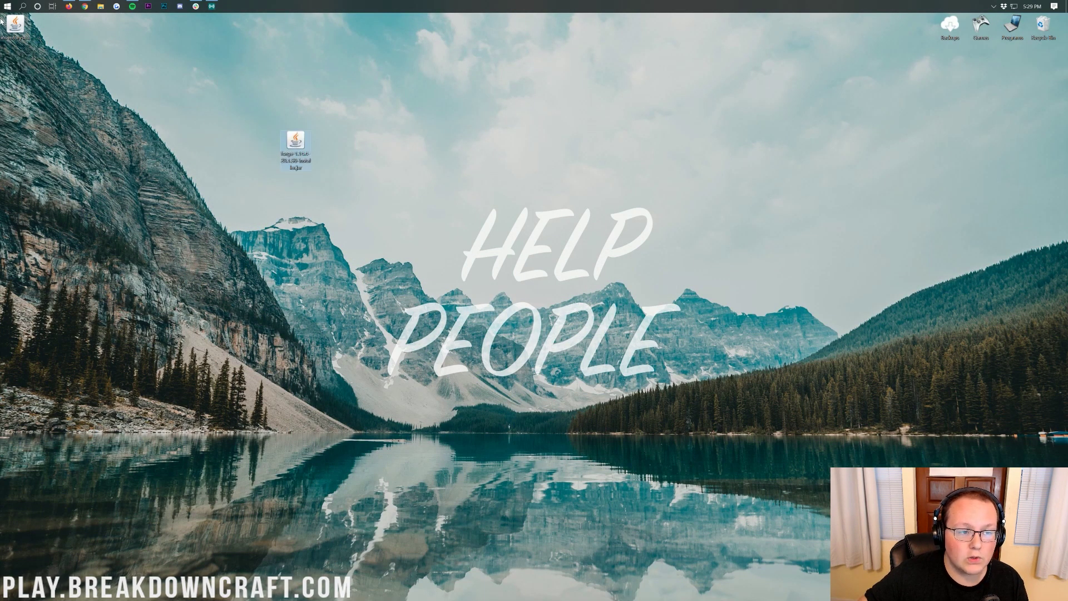
left_click_drag(17, 30, 378, 143)
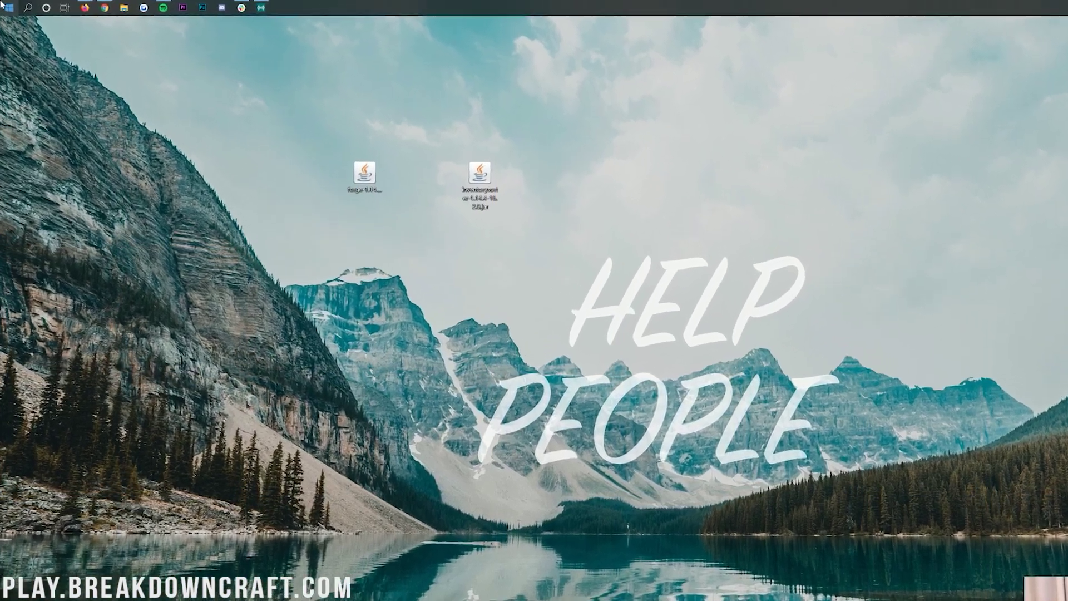
Search Windows for "downloads" and open the Downloads folder in a window beside the Forge installer on the desktop.
left_click(2, 4)
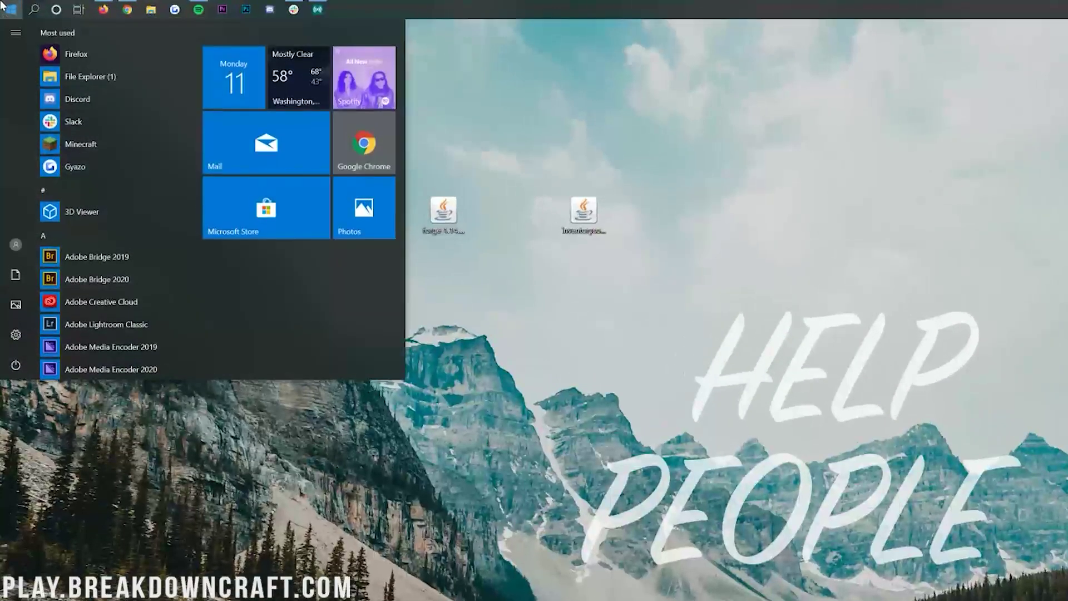
type("downloads")
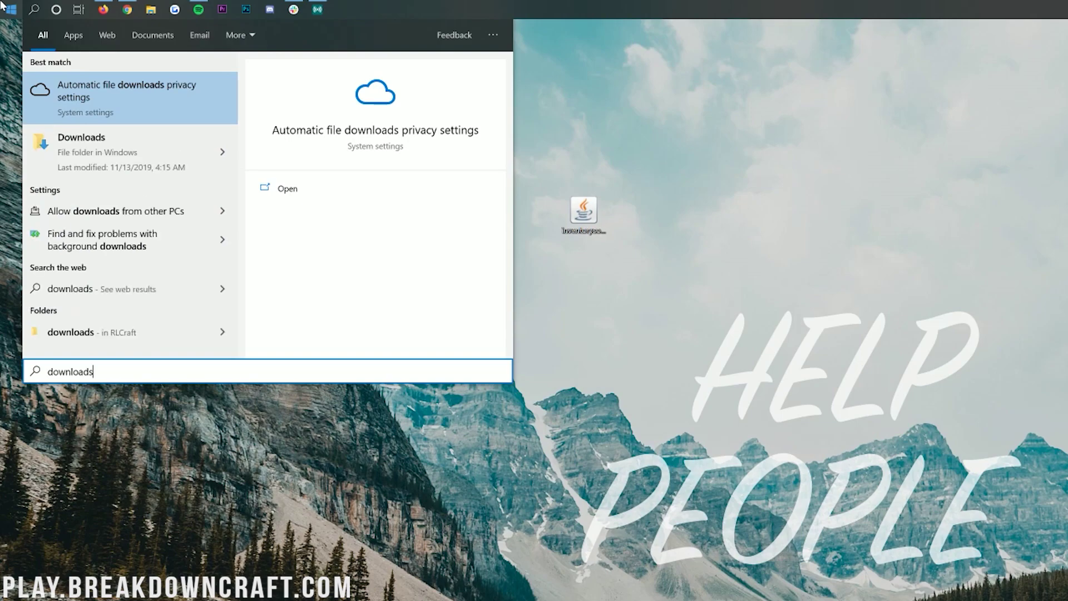
left_click(110, 154)
left_click_drag(282, 194, 687, 244)
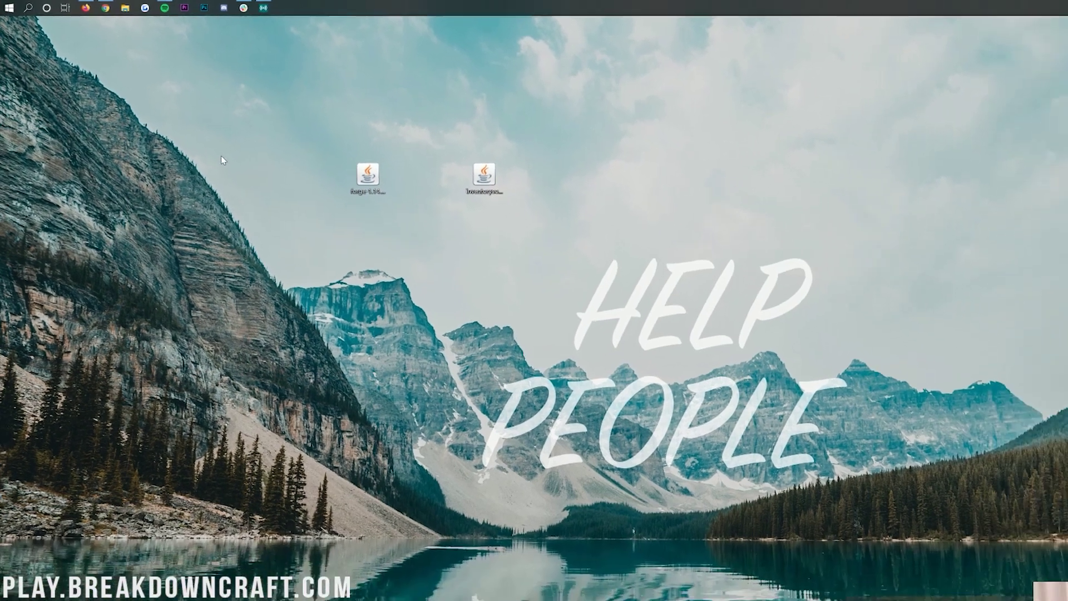
left_click_drag(455, 161, 455, 162)
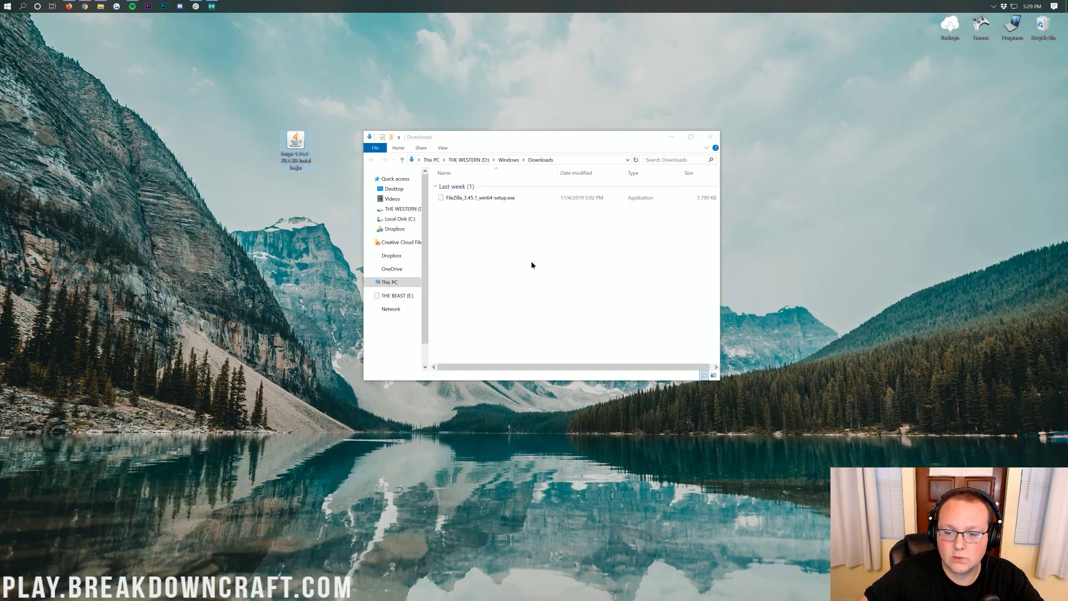
Return to the bare desktop and move the Forge installer and Inventory Sorter jar together nearer the center.
double_click(281, 157)
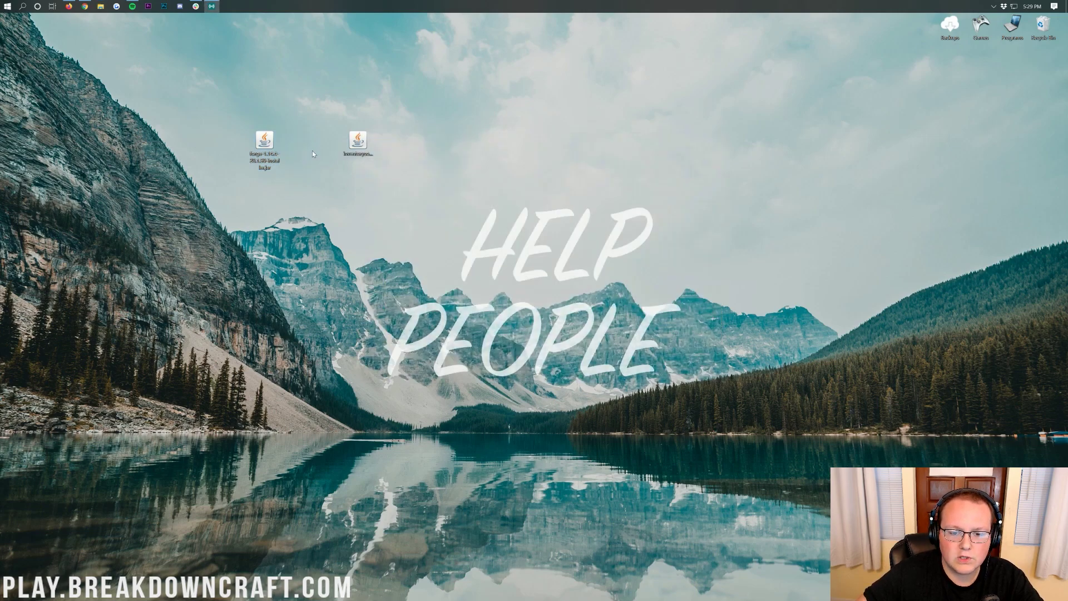
left_click_drag(380, 181, 345, 139)
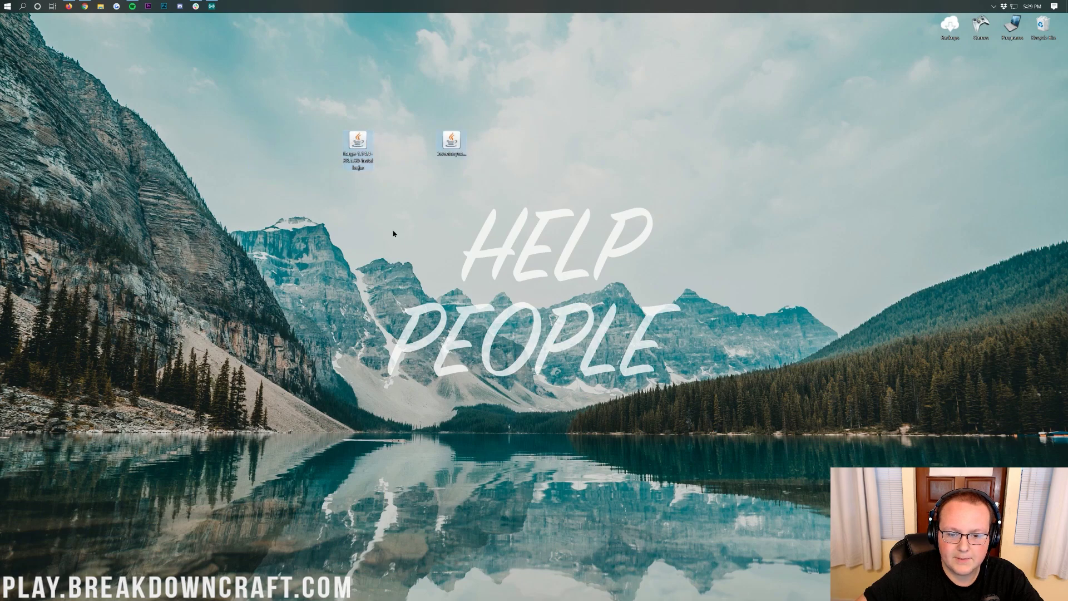
View the apps offered for opening the Forge installer jar, and dismiss the choice without opening the file.
right_click(352, 147)
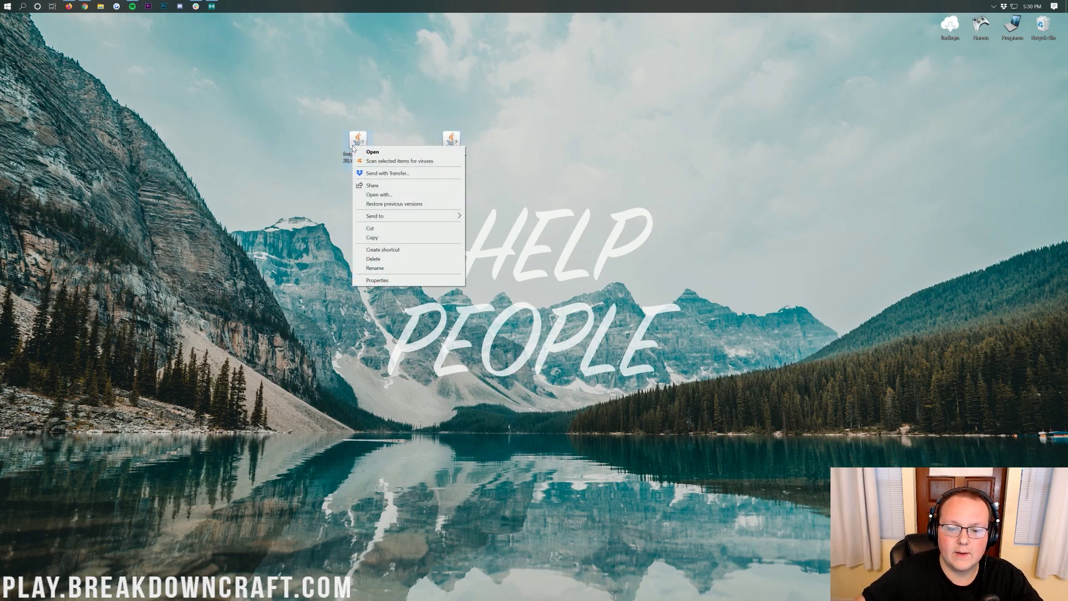
left_click(378, 196)
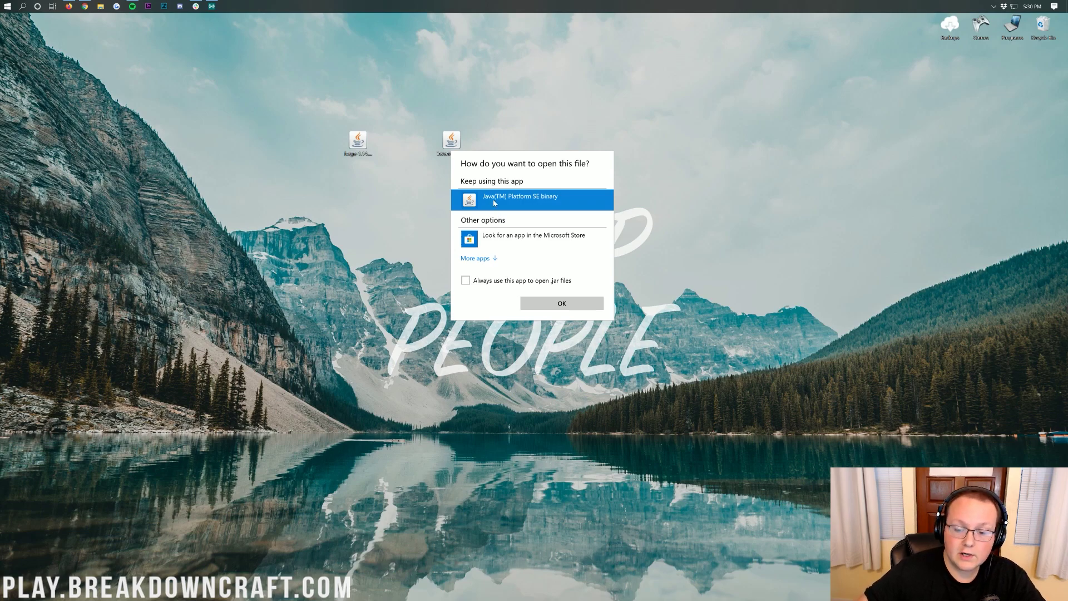
key("Escape")
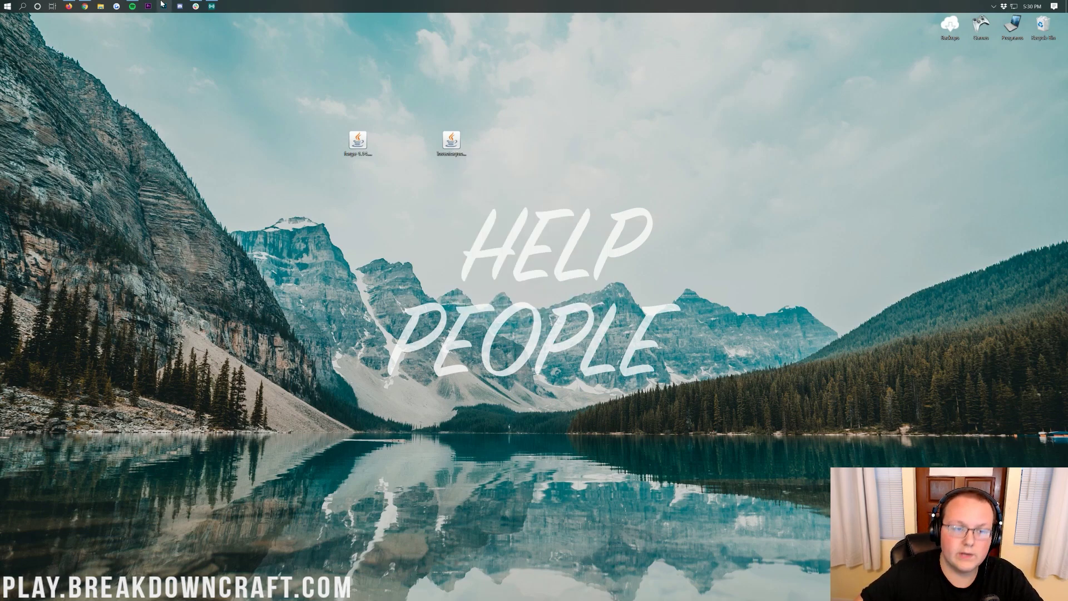
Switch to Chrome and look through the article on downloading and installing Java for Minecraft, including its Java download link.
left_click(84, 6)
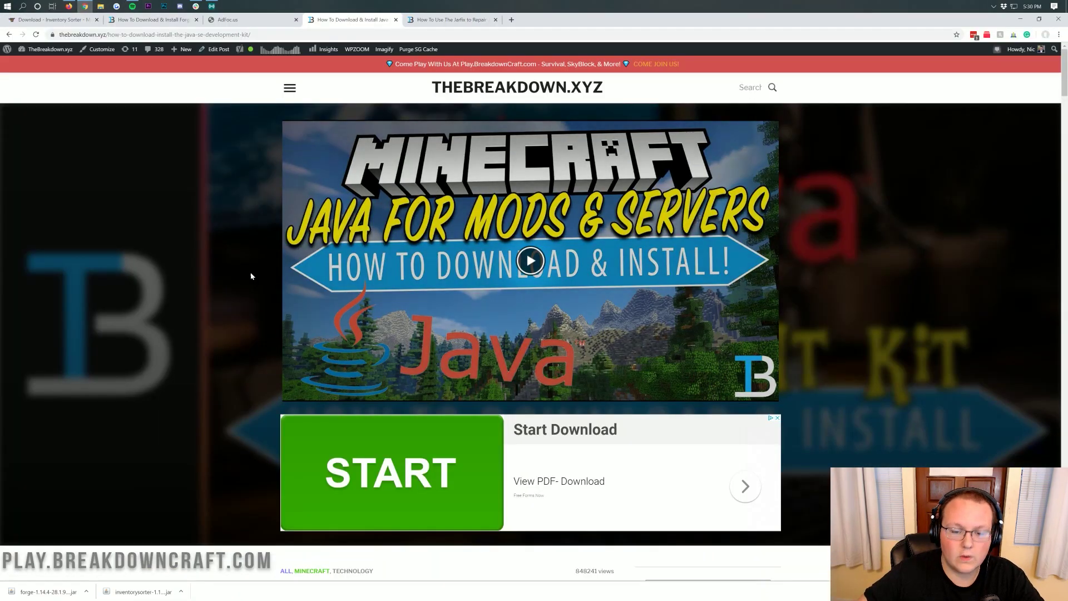
scroll(253, 284, "down", 4)
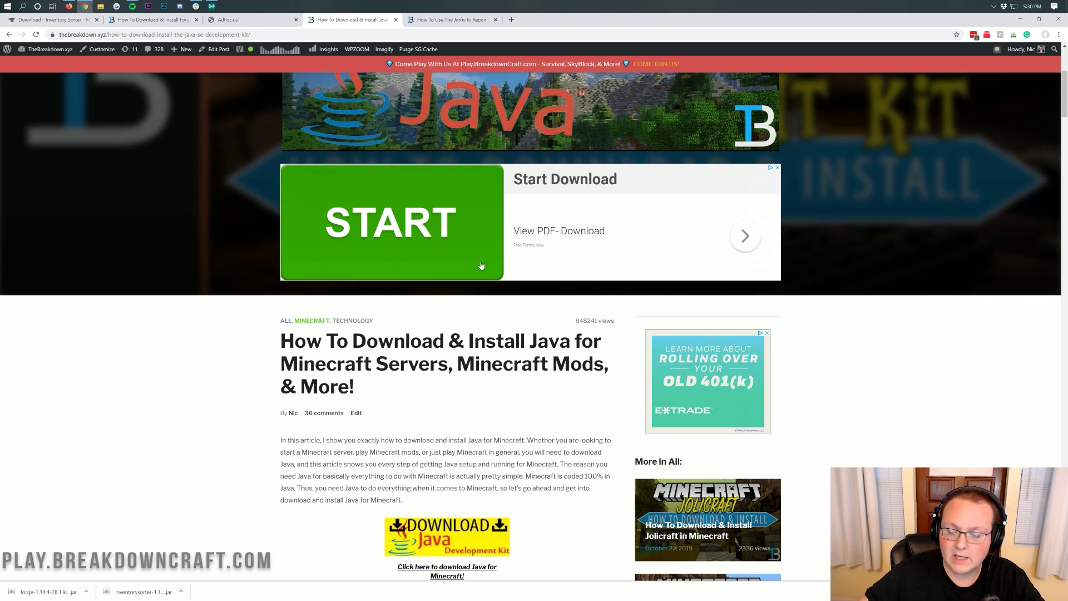
scroll(369, 276, "down", 1)
scroll(368, 277, "down", 5)
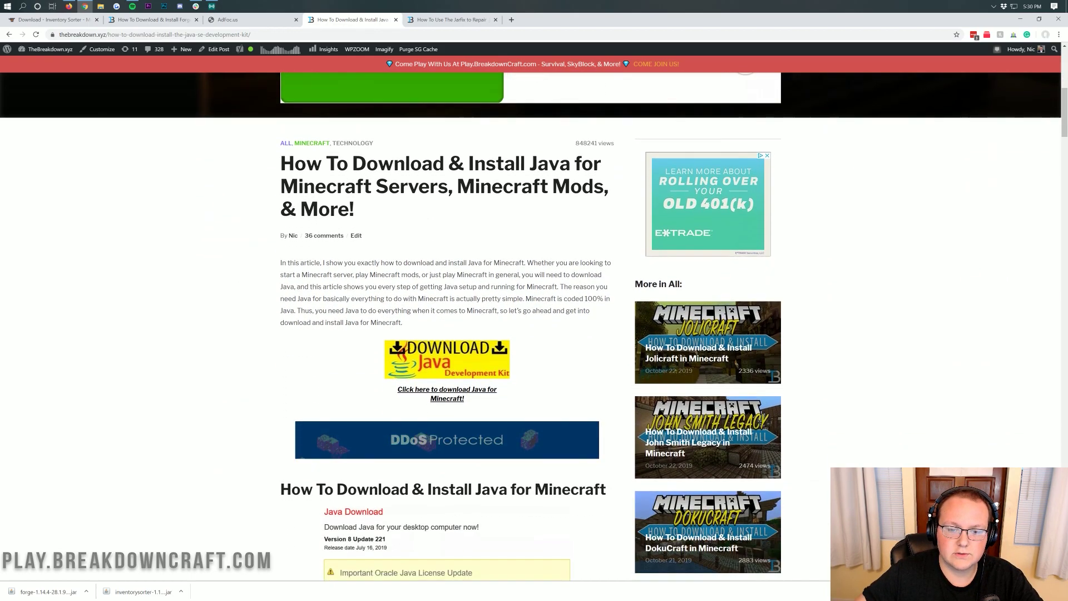
scroll(368, 284, "up", 1)
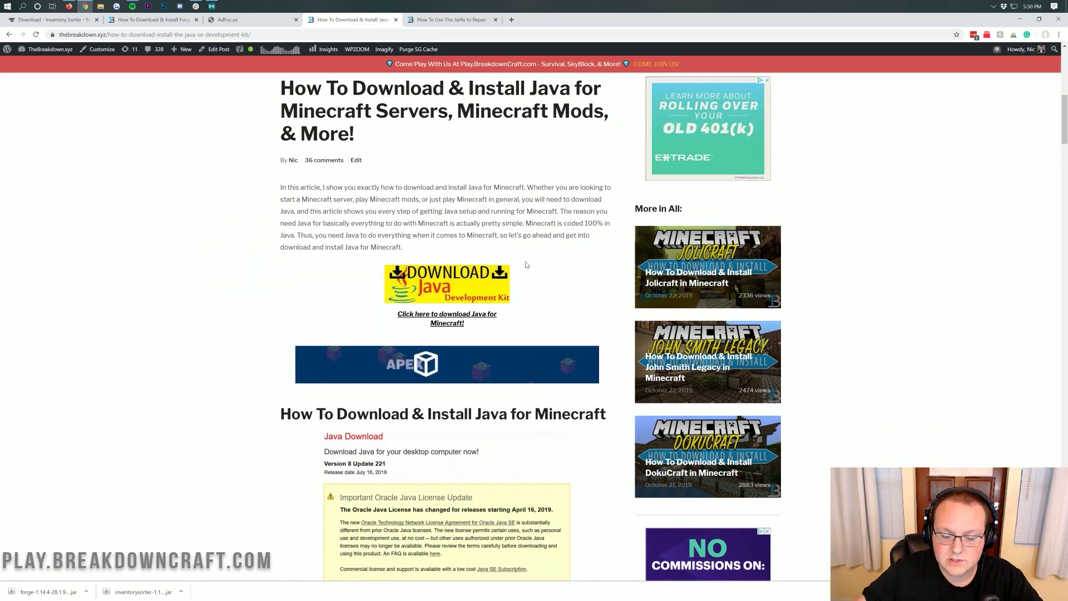
scroll(369, 284, "down", 10)
scroll(520, 291, "down", 3)
scroll(520, 291, "up", 20)
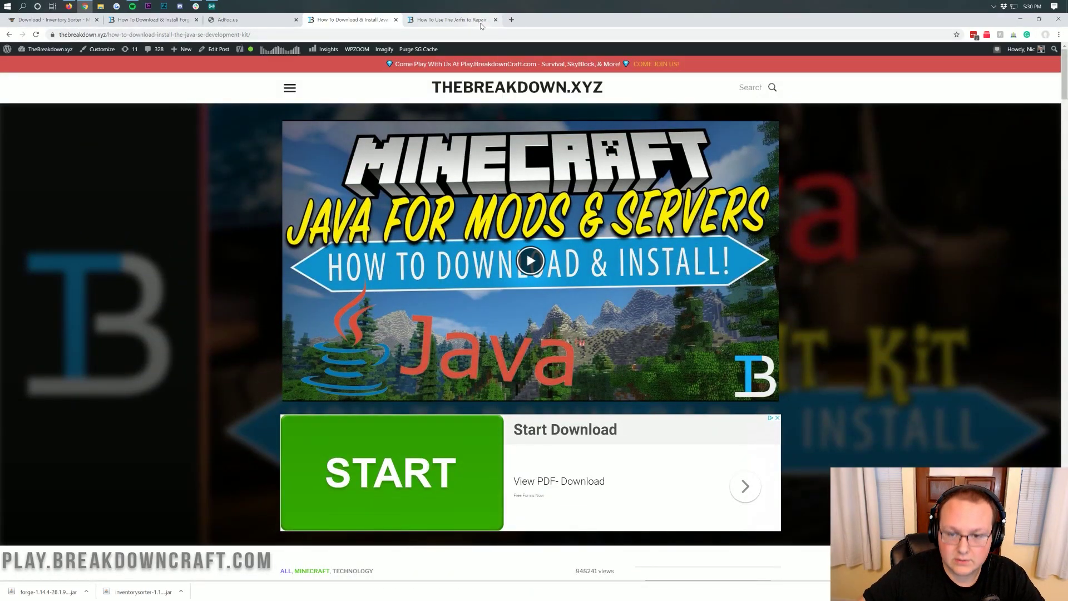
Look through the article on using Jarfix to repair .jar files, and minimize the browser.
left_click(482, 22)
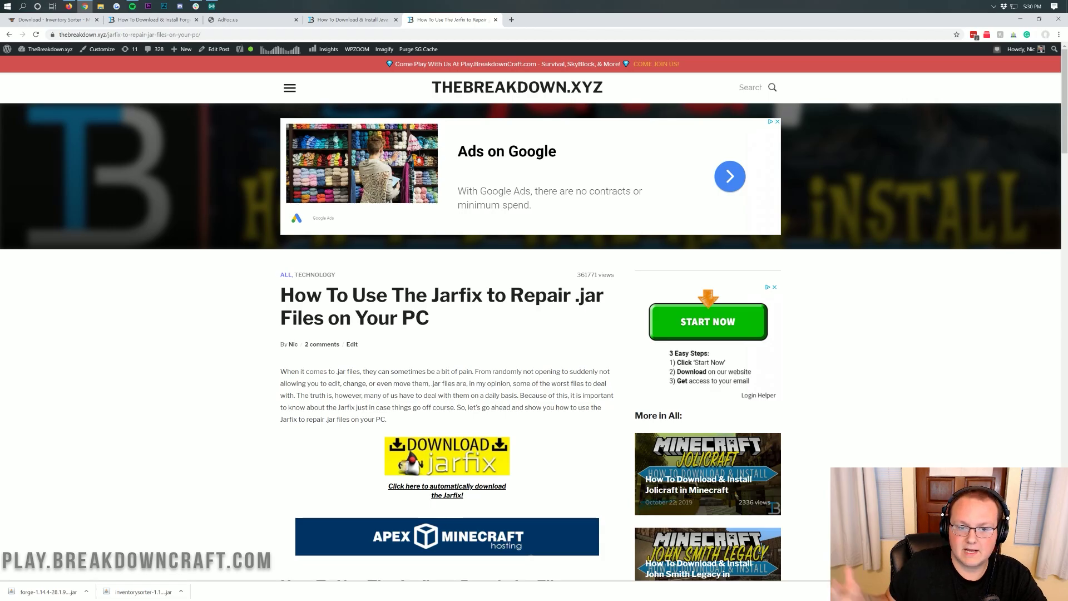
scroll(534, 323, "down", 20)
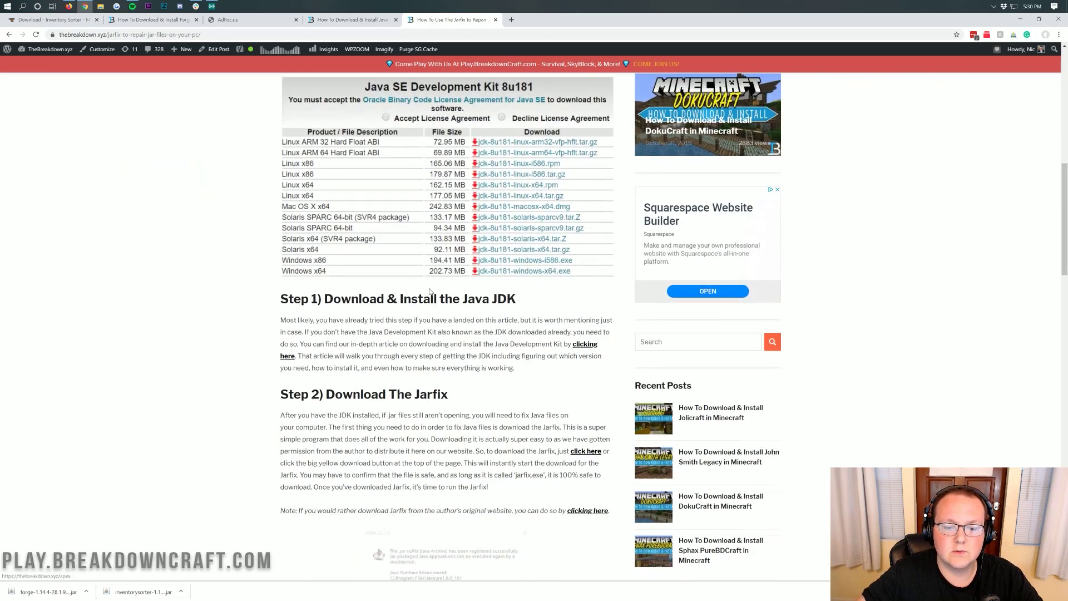
scroll(534, 327, "up", 20)
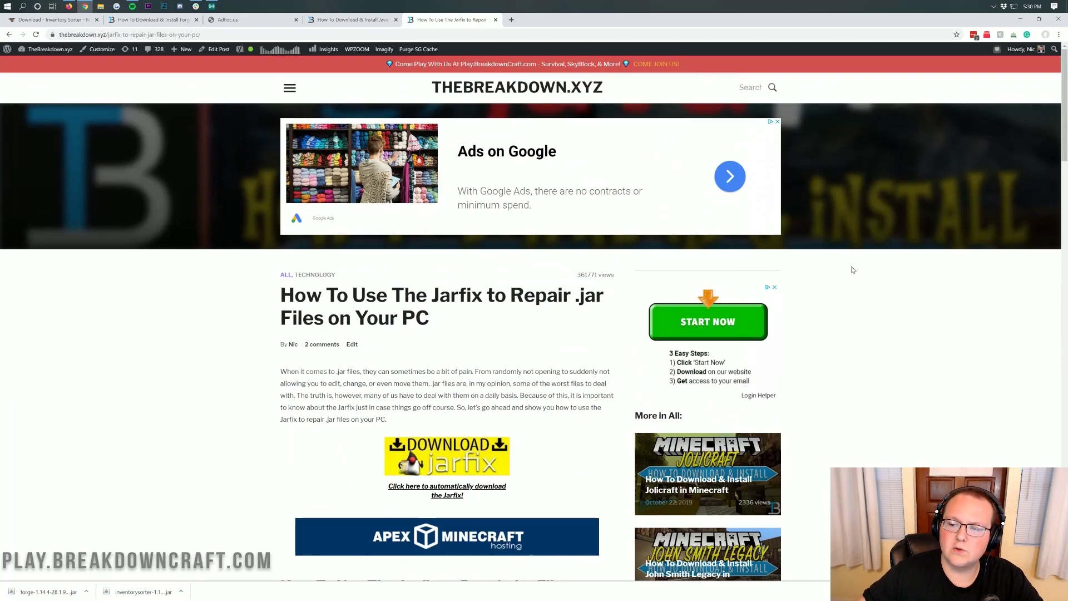
left_click(1021, 19)
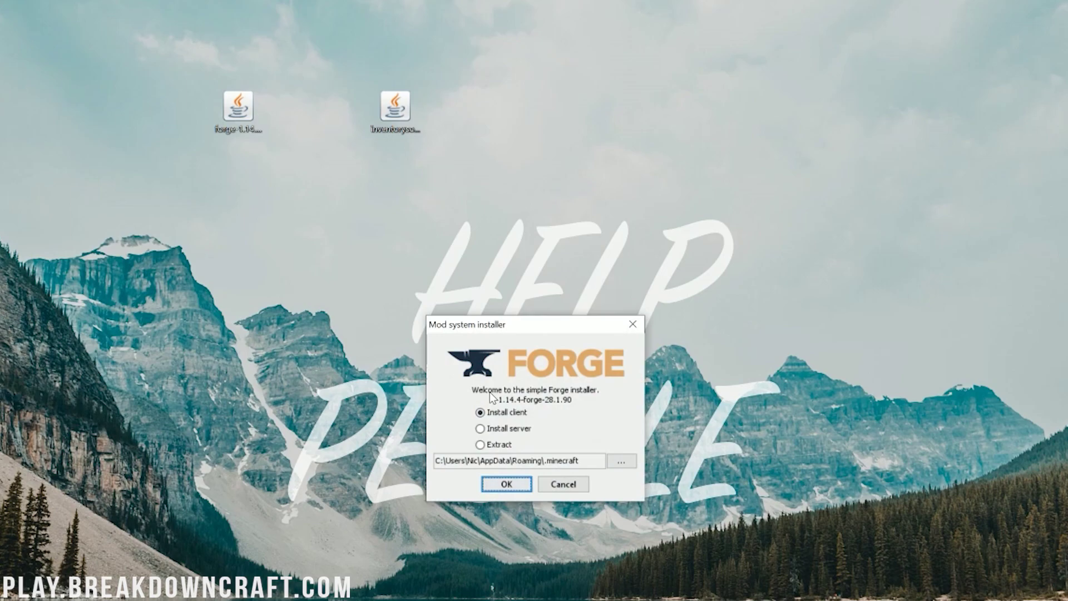
Install the Forge client for 1.14.4 into the default .minecraft folder and dismiss the completion message.
left_click(502, 414)
left_click(503, 485)
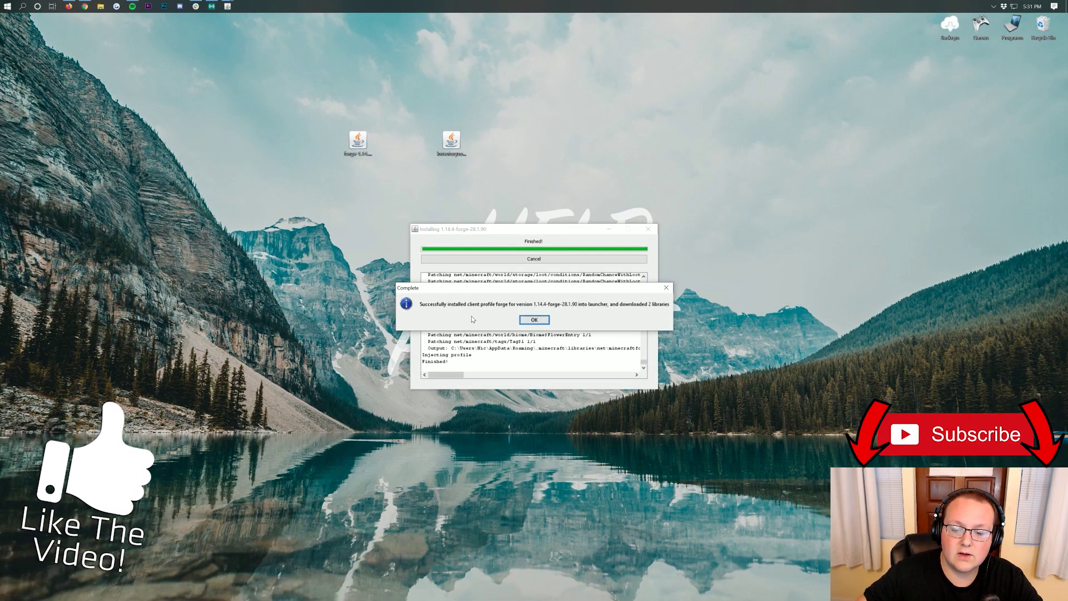
left_click(533, 320)
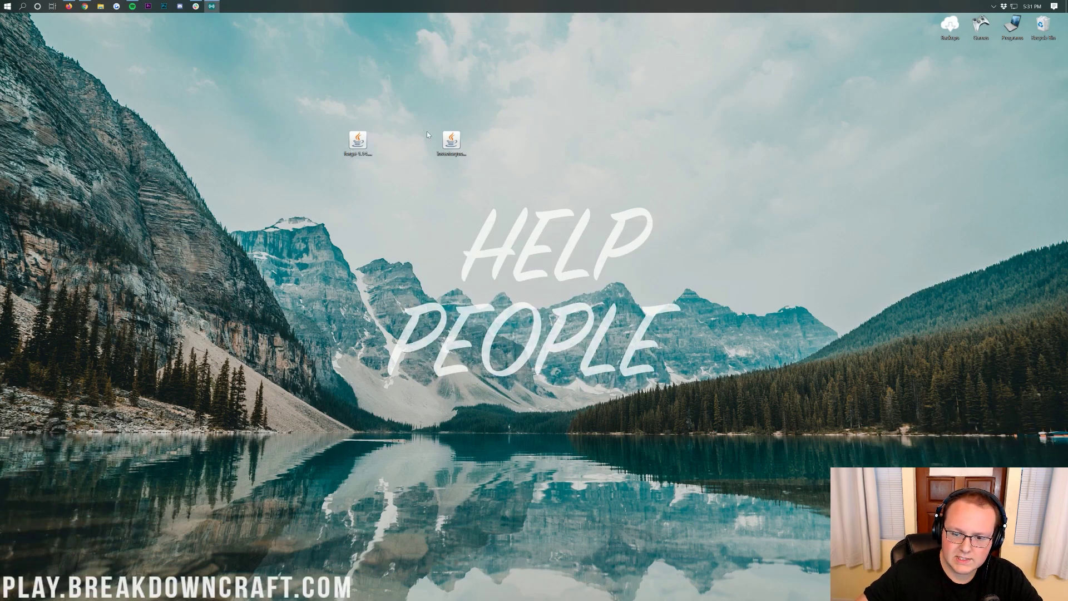
Search Windows for "run" and open the Run app.
left_click(448, 136)
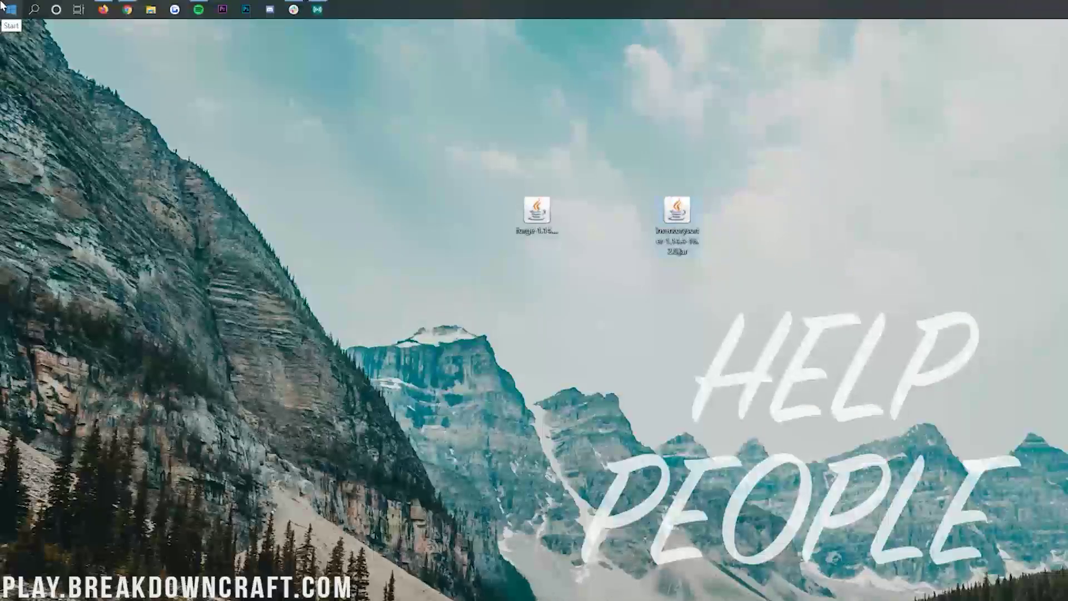
left_click(3, 5)
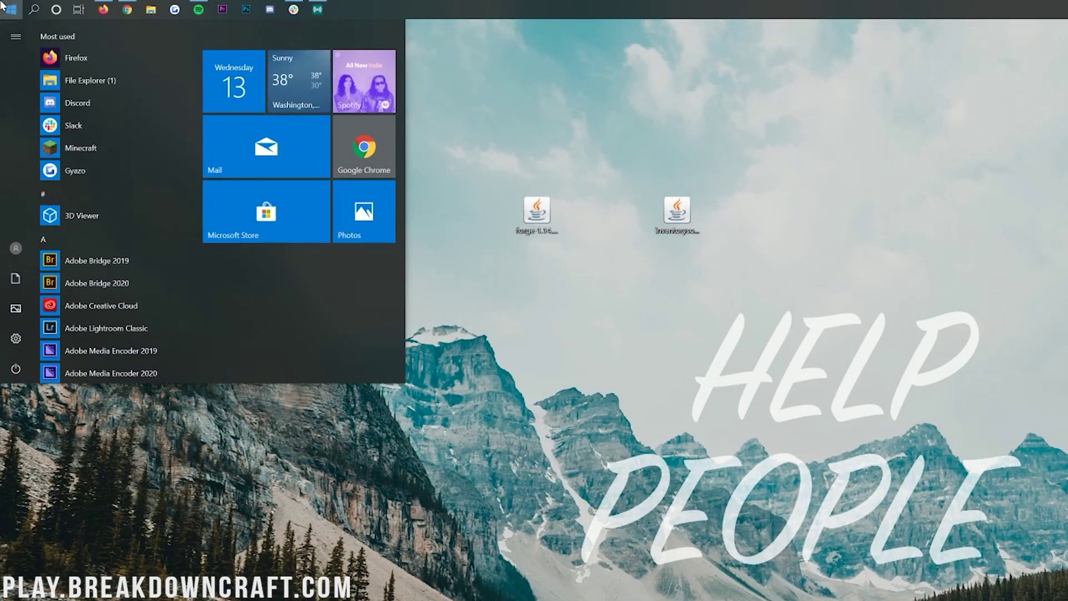
type("run")
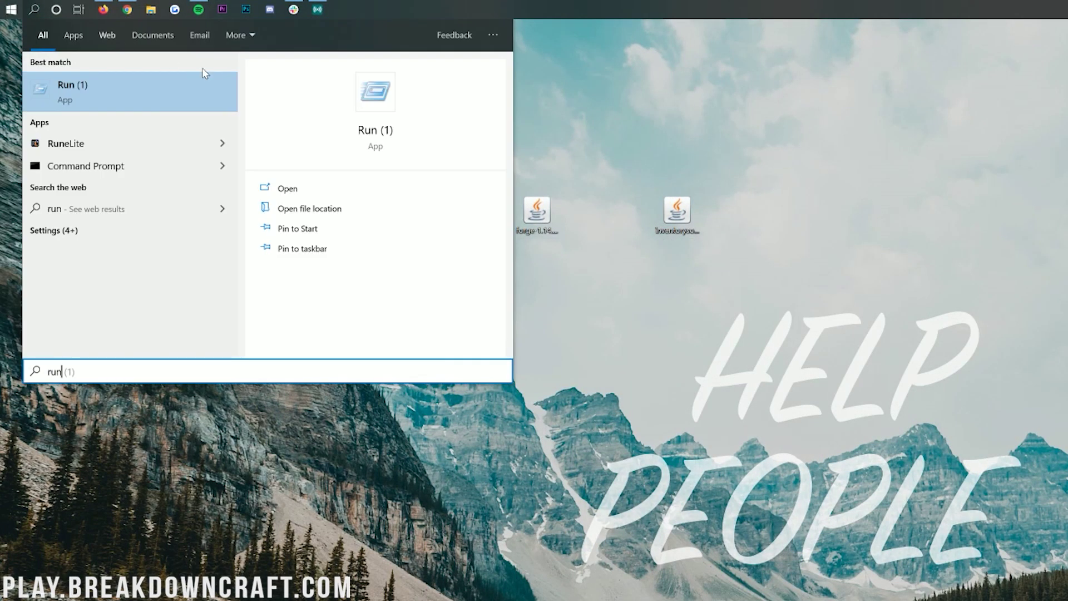
left_click(114, 94)
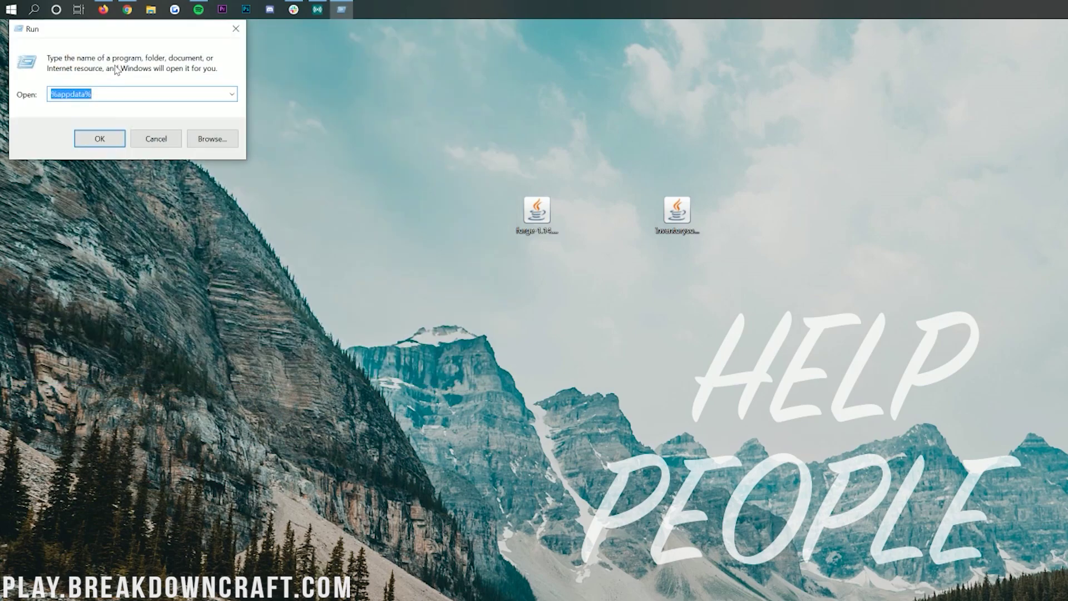
Move the Run dialog slightly away from the screen edge and replace its entry with %appdata%.
left_click_drag(103, 26, 116, 46)
key("BackSpace")
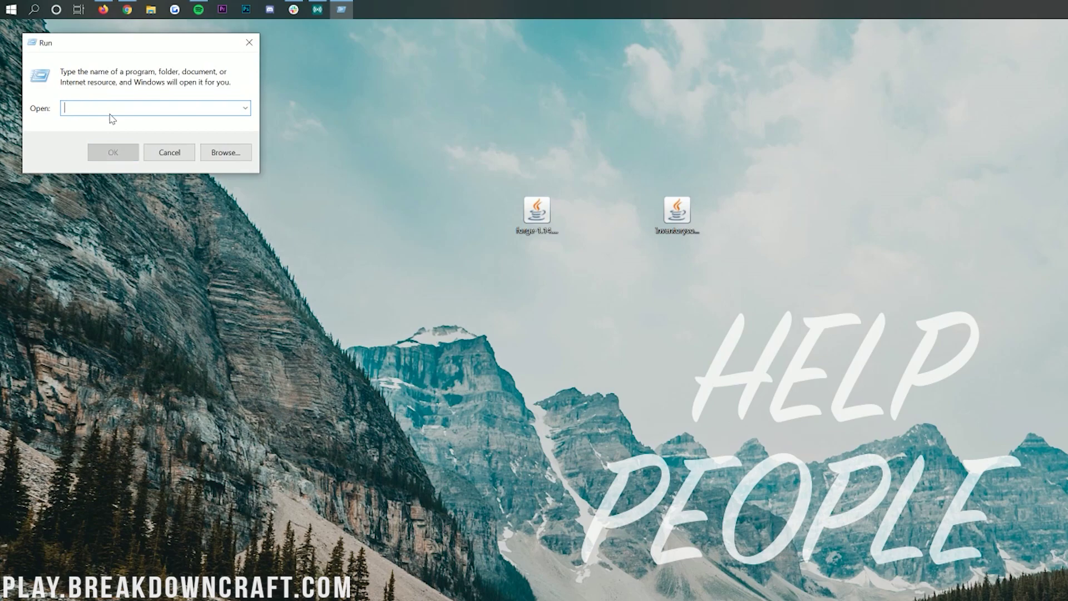
type("%app")
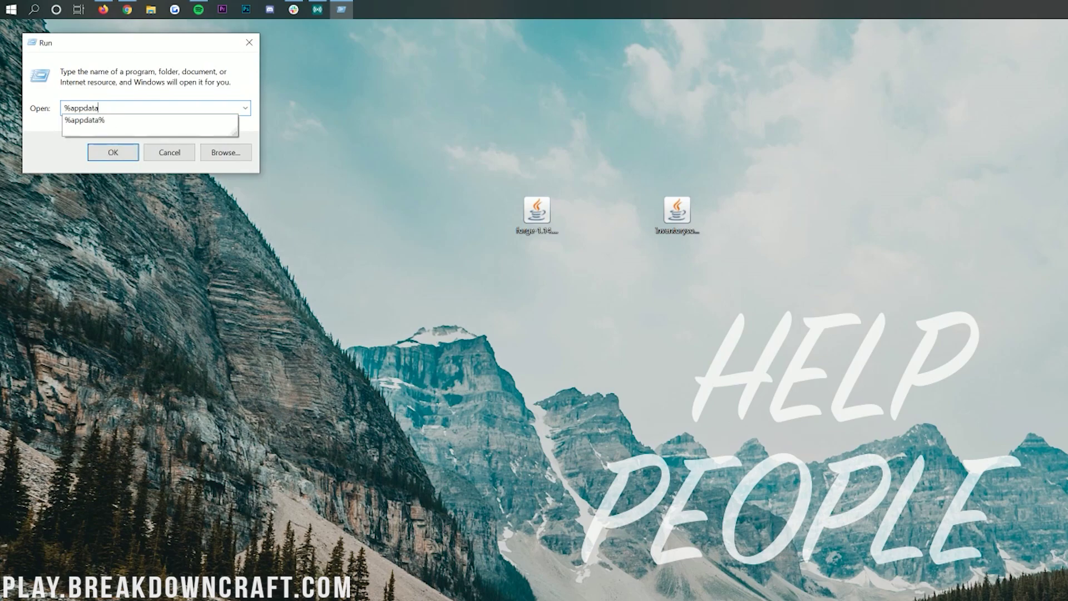
type("data")
left_click(89, 120)
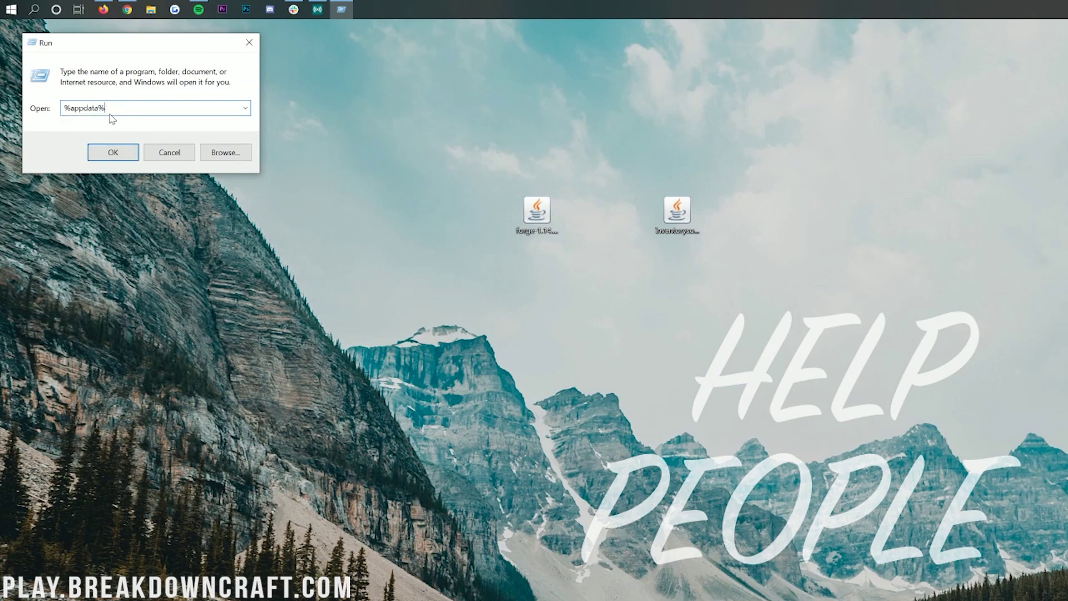
key("shift+Left")
key("shift+Left")
key("shift+Left")
key("shift+Left")
key("shift+Left")
key("shift+Left")
key("shift+Left")
key("shift+Left")
key("shift+Left")
Open the Roaming folder from Run and enter its .minecraft folder, keeping the Inventory Sorter jar uncovered on the desktop.
left_click(112, 152)
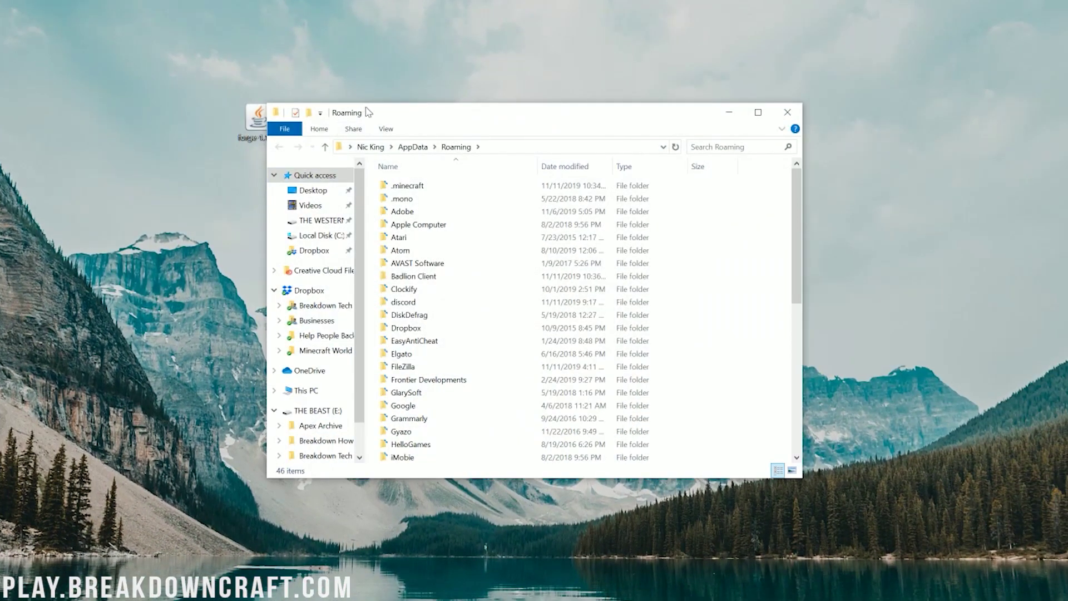
mouse_move(381, 115)
left_mouse_down()
mouse_move(385, 133)
mouse_move(393, 64)
mouse_move(389, 112)
left_mouse_up()
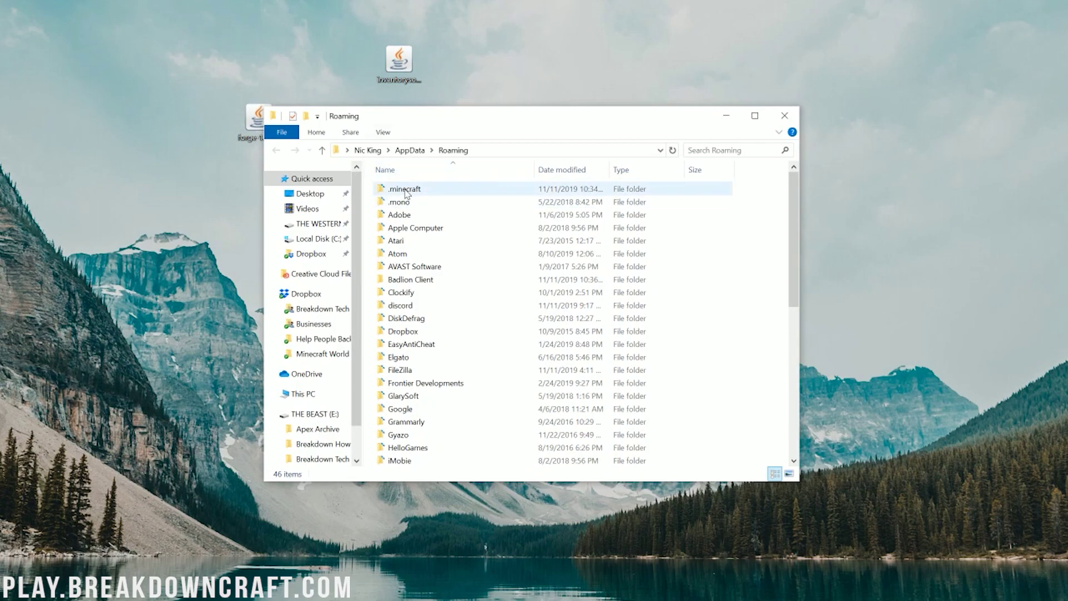
double_click(405, 190)
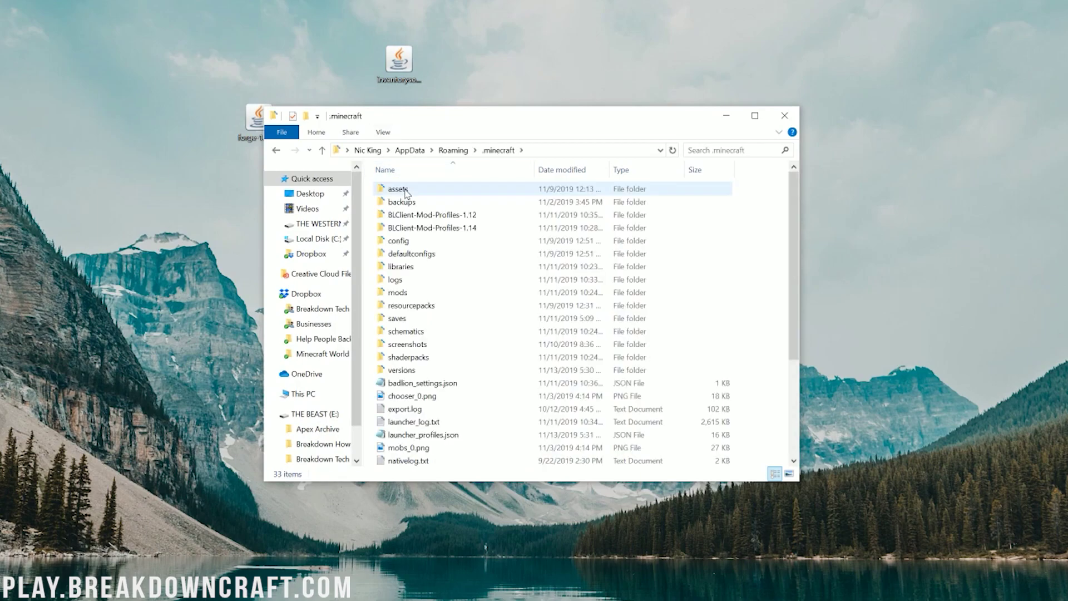
Delete the existing mods folder and the BLClient-Mod-Profiles-1.12 and BLClient-Mod-Profiles-1.14 folders from .minecraft.
left_click(437, 295)
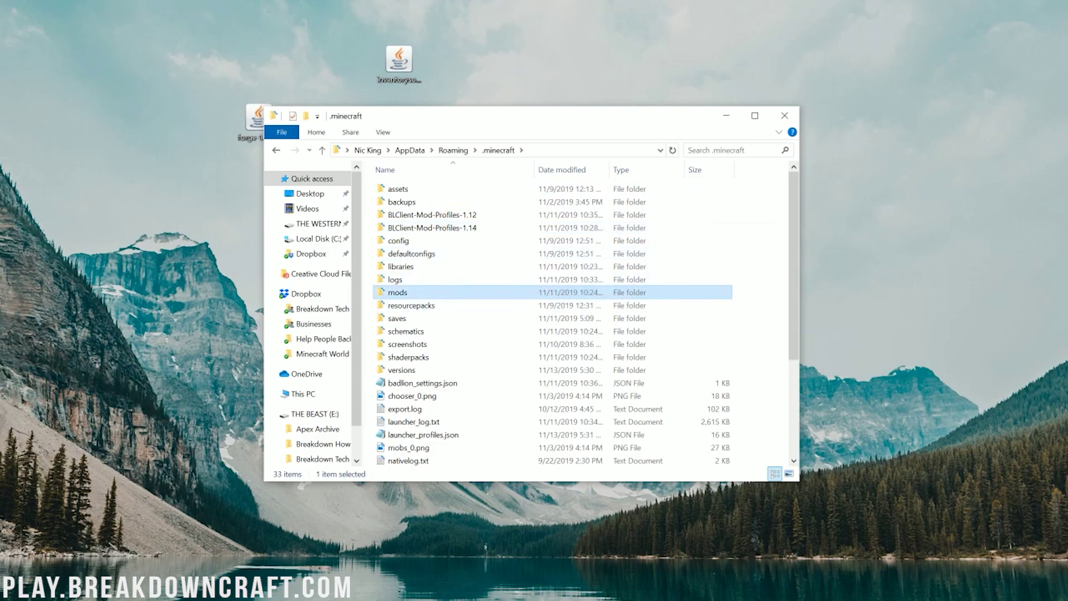
left_click(398, 62)
left_click(432, 215)
left_click(432, 227, "shift")
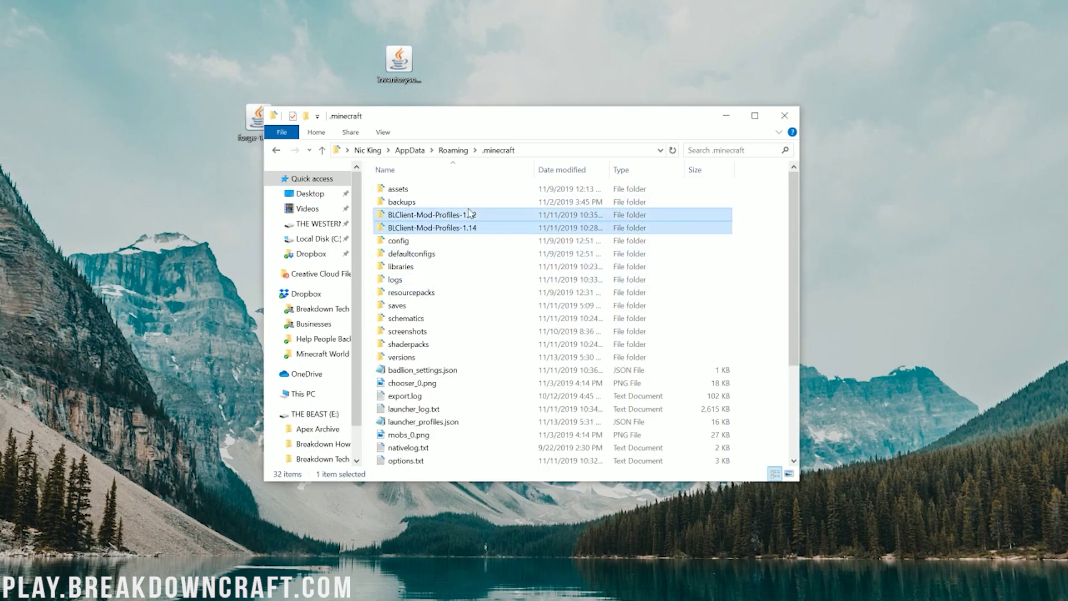
key("Delete")
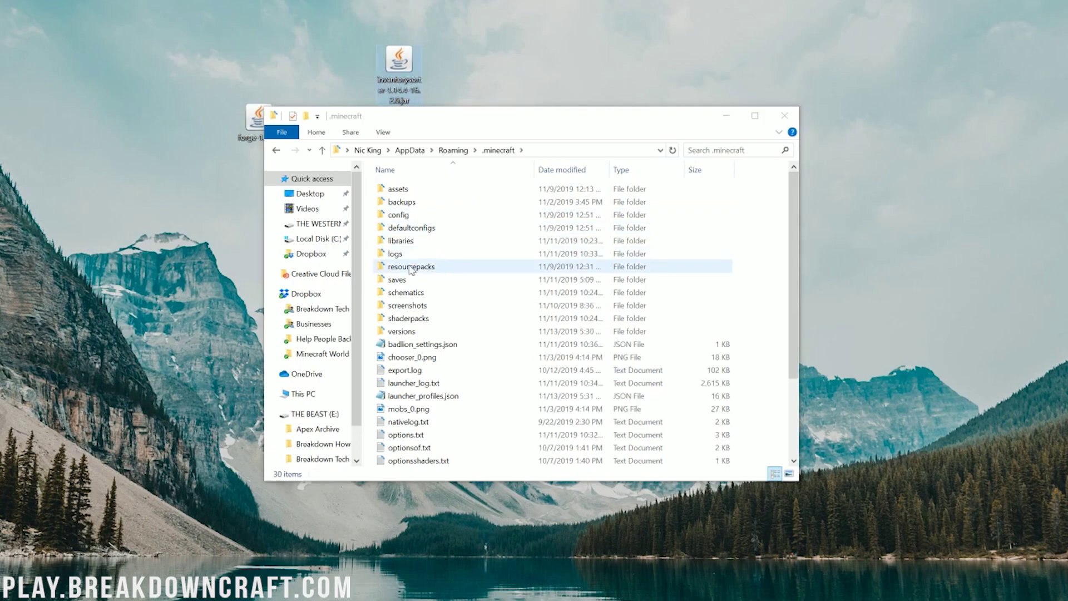
Create a new folder named mods inside the .minecraft folder.
left_click(368, 202)
right_click(368, 202)
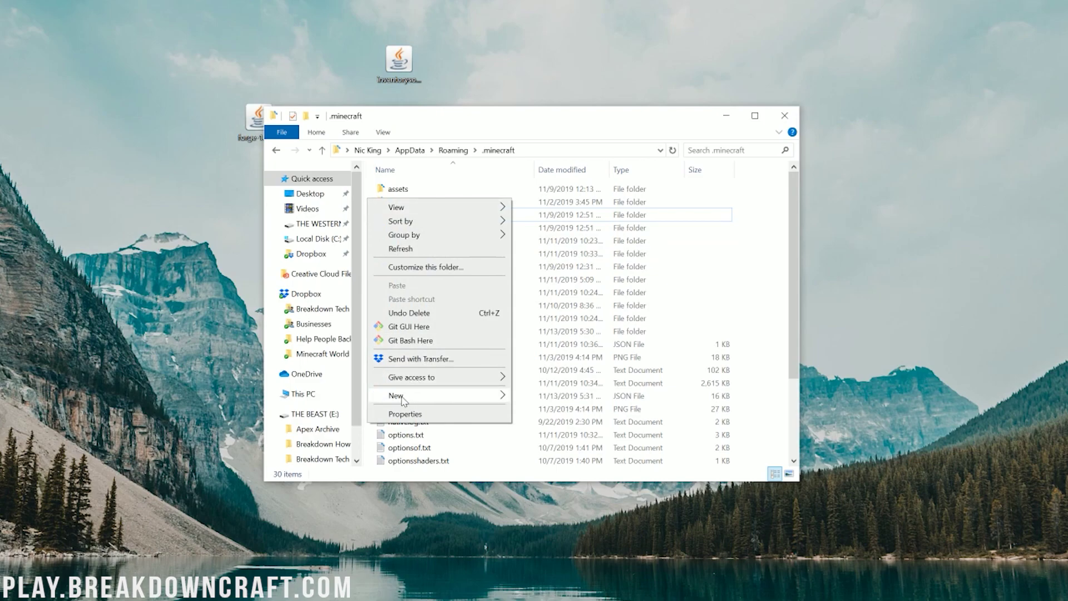
mouse_move(404, 396)
left_click(528, 398)
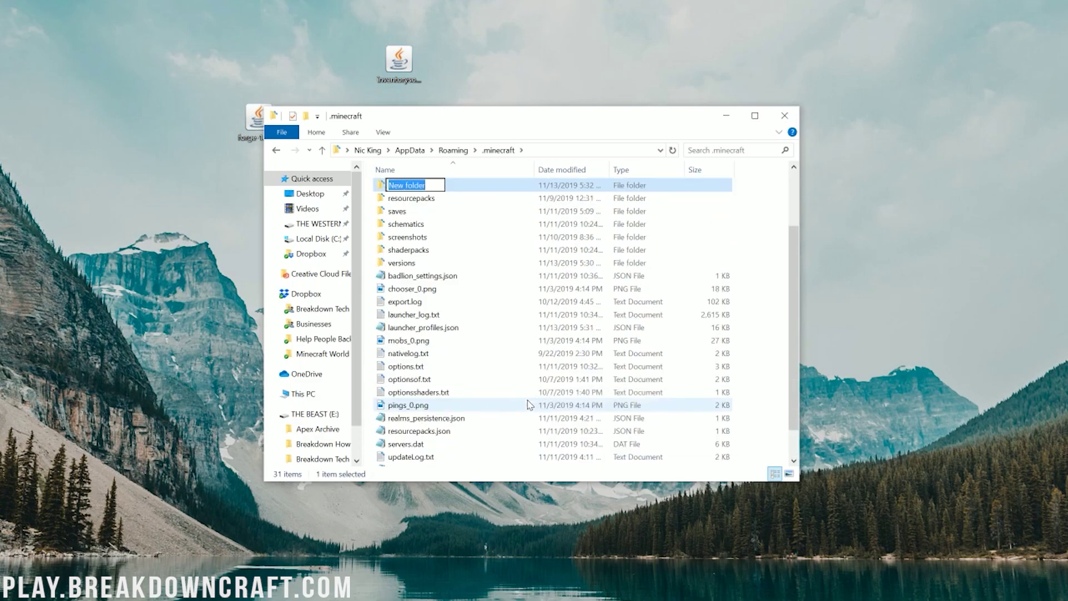
type("mods")
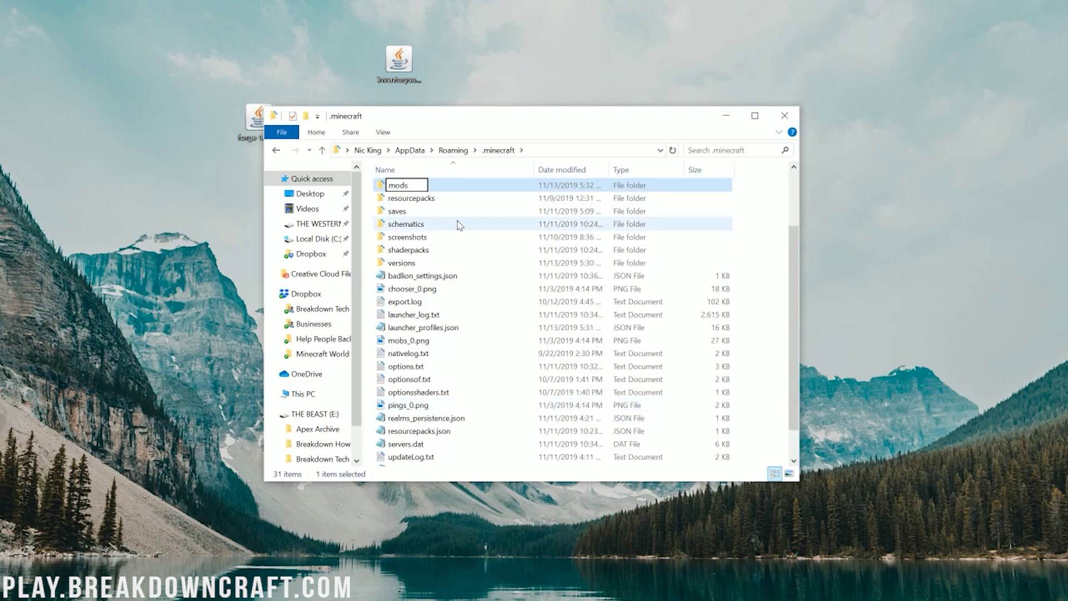
key("Return")
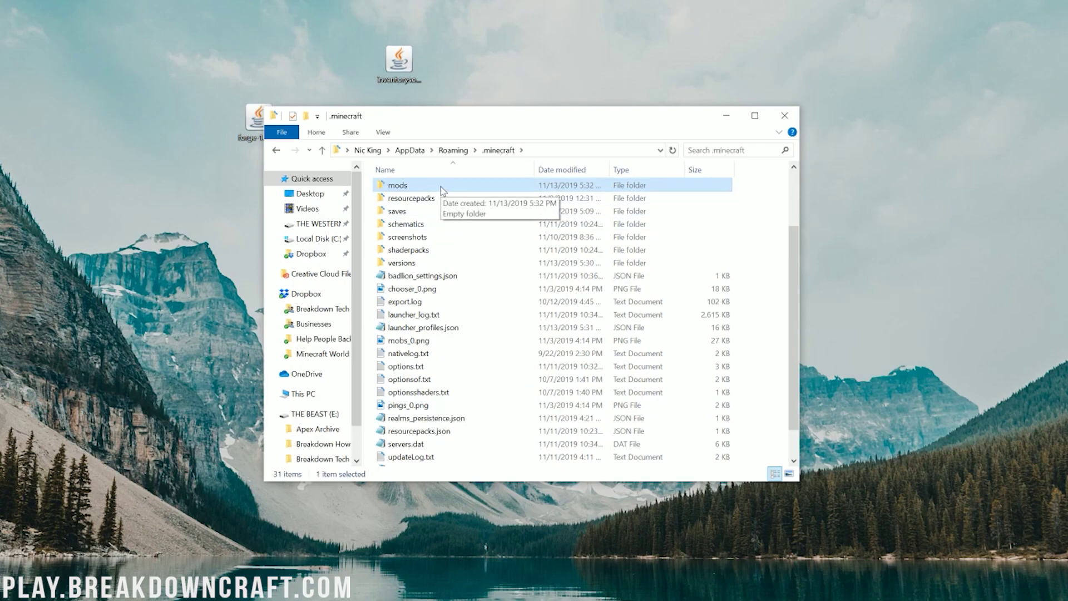
Open the new mods folder and copy the Inventory Sorter jar from the desktop into it.
double_click(443, 191)
left_click(388, 78)
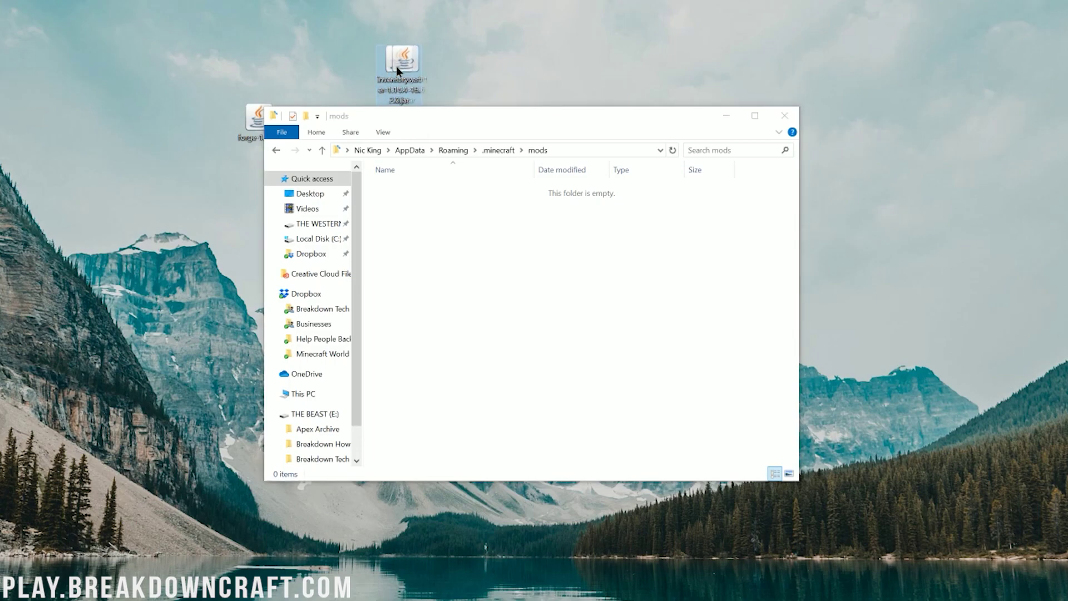
left_click_drag(396, 67, 430, 272)
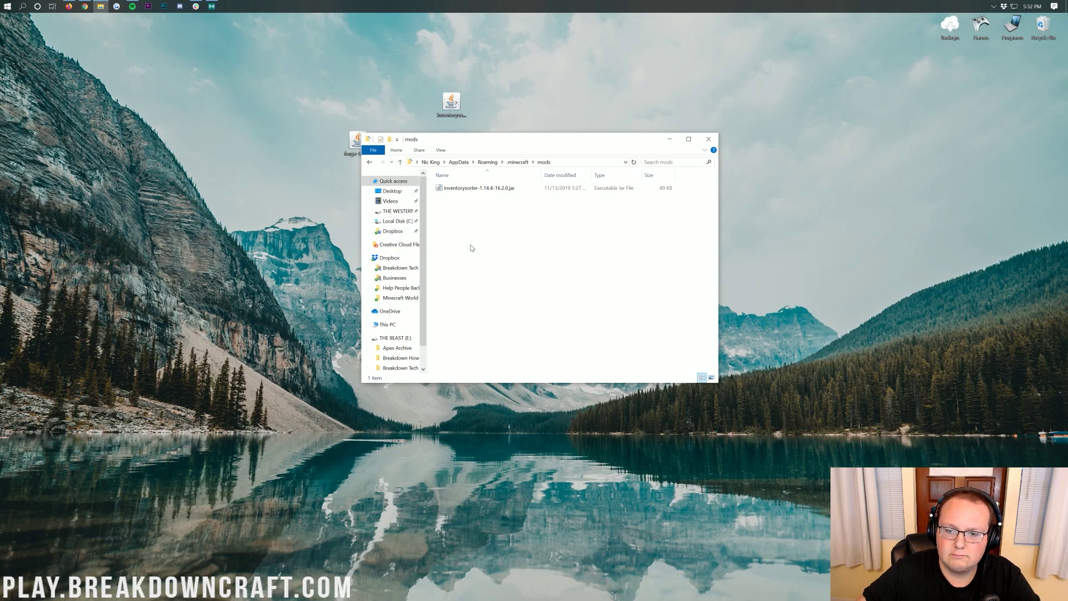
Open the Minecraft Launcher, move its window up over the mods folder window and make it taller.
left_click(6, 5)
type("minecraft")
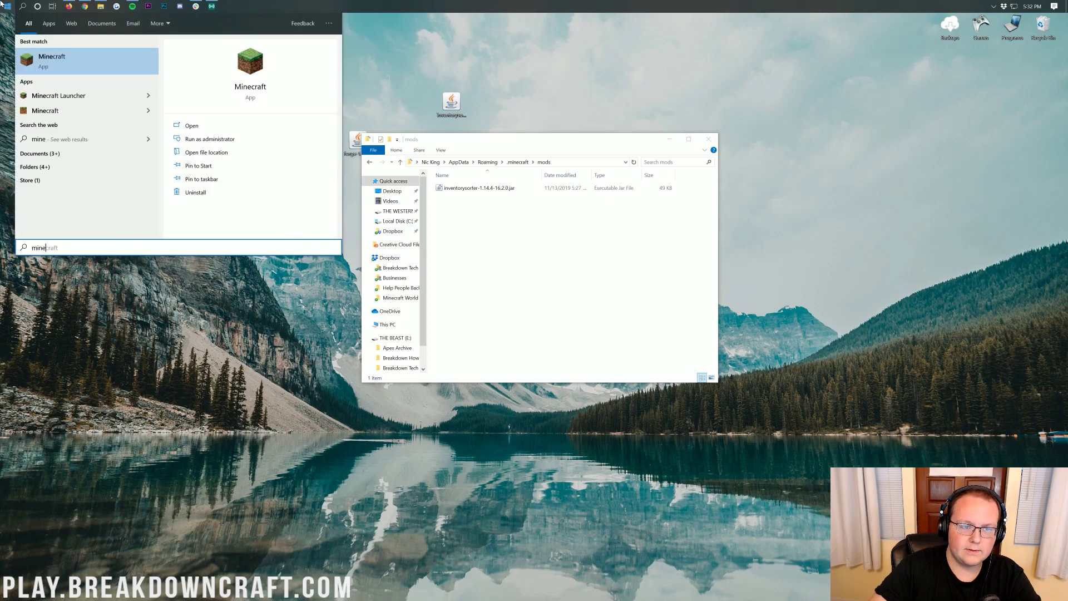
key("Return")
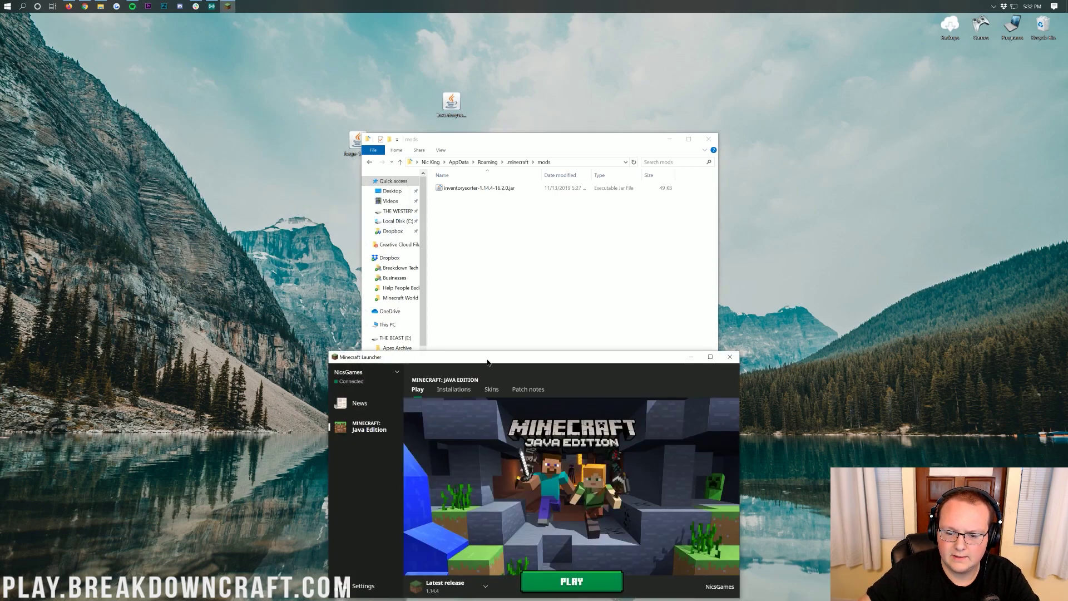
left_click_drag(490, 363, 474, 70)
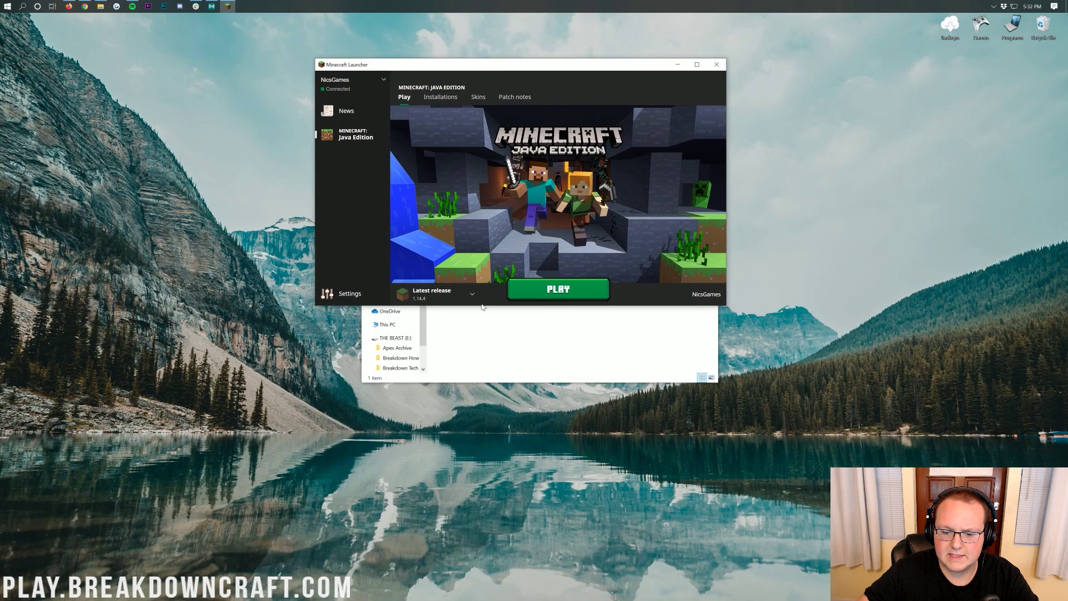
left_click_drag(481, 306, 485, 381)
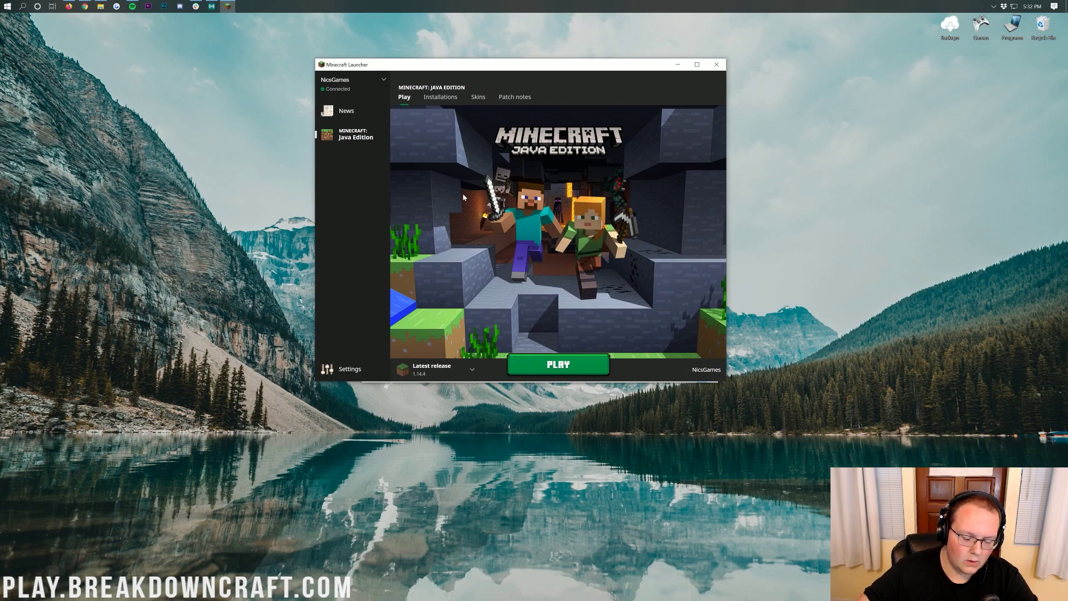
Review the launcher's list of playable versions and delete the Play.BreakdownCraft.com installation that uses 1.14.4-forge-28.1.87.
left_click(471, 374)
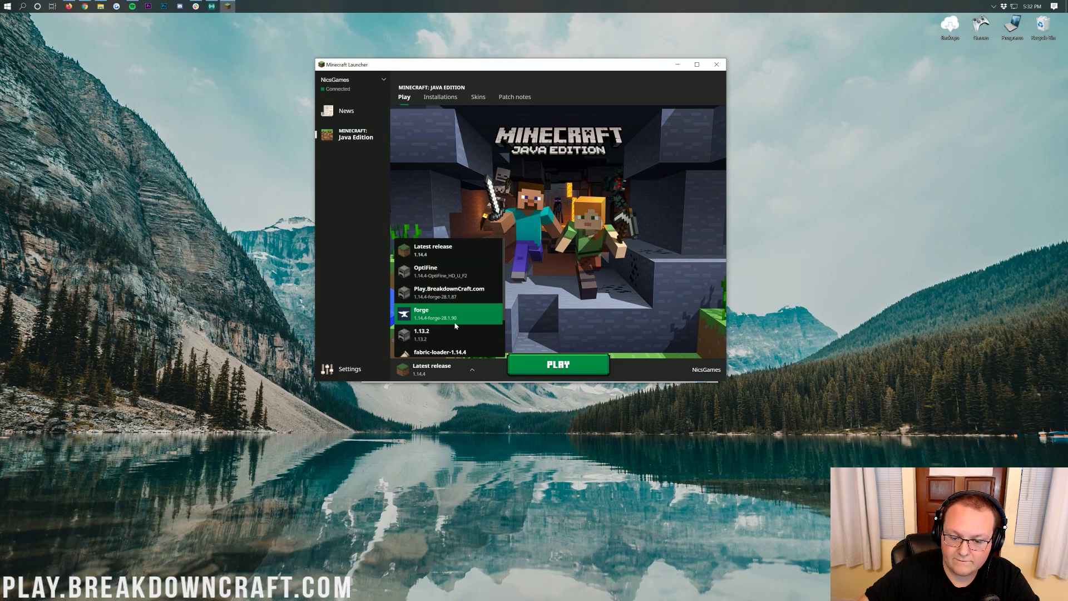
left_click(440, 97)
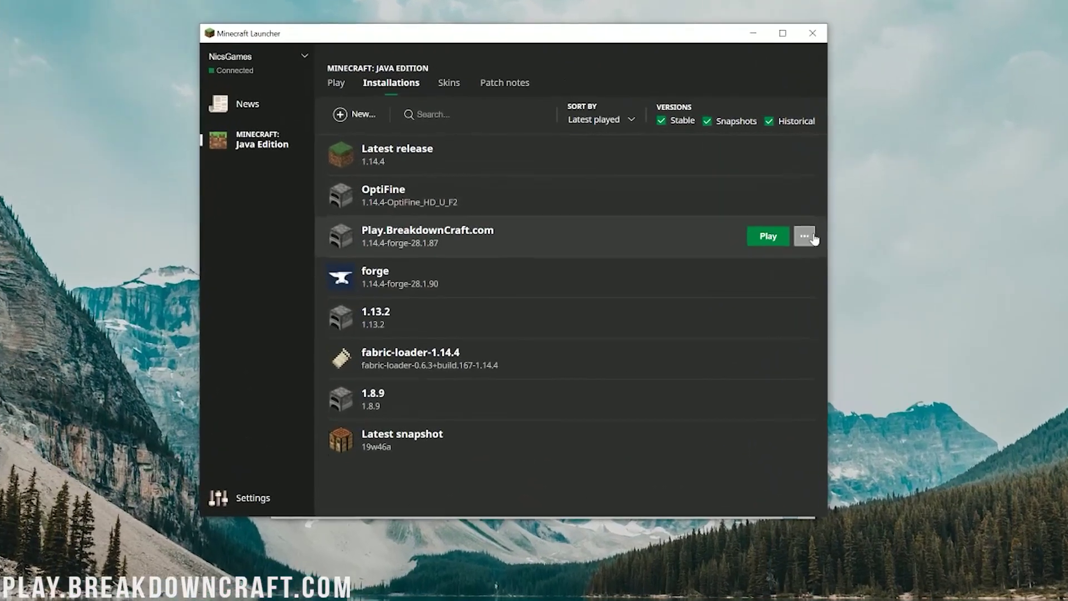
left_click(812, 236)
left_click(795, 302)
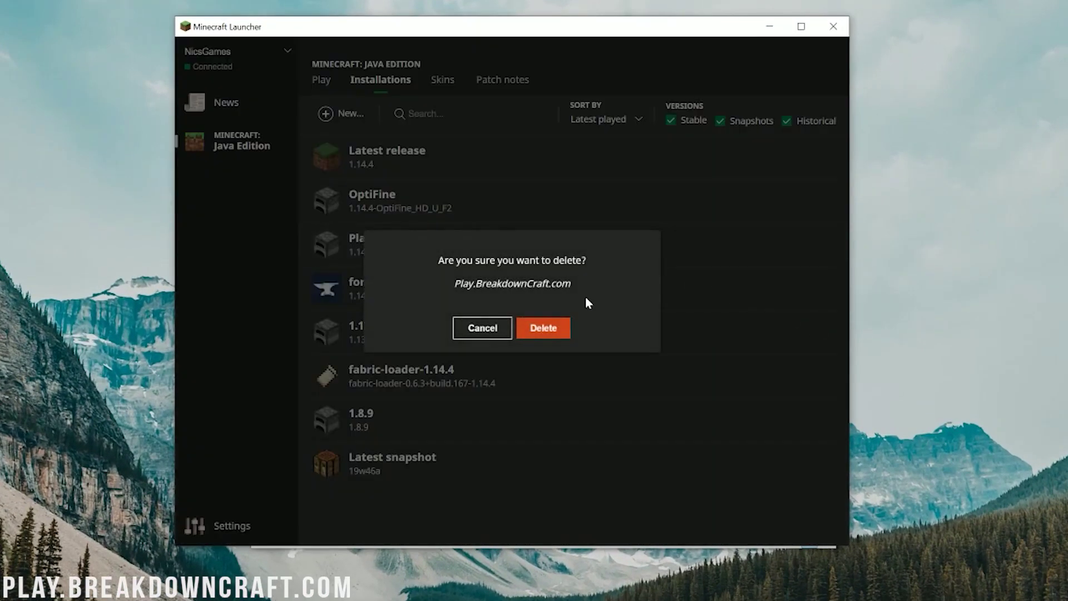
left_click(543, 312)
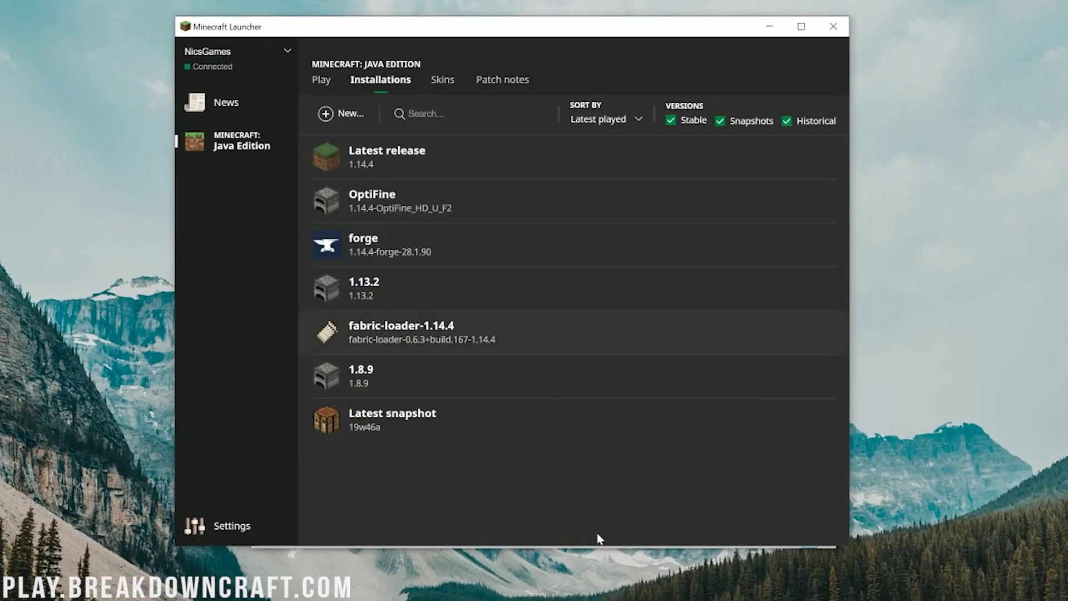
Start a new installation named Play.BreakdownCraft.com with release 1.14.4-forge-28.1.90 as its version.
left_click(354, 114)
left_click(382, 173)
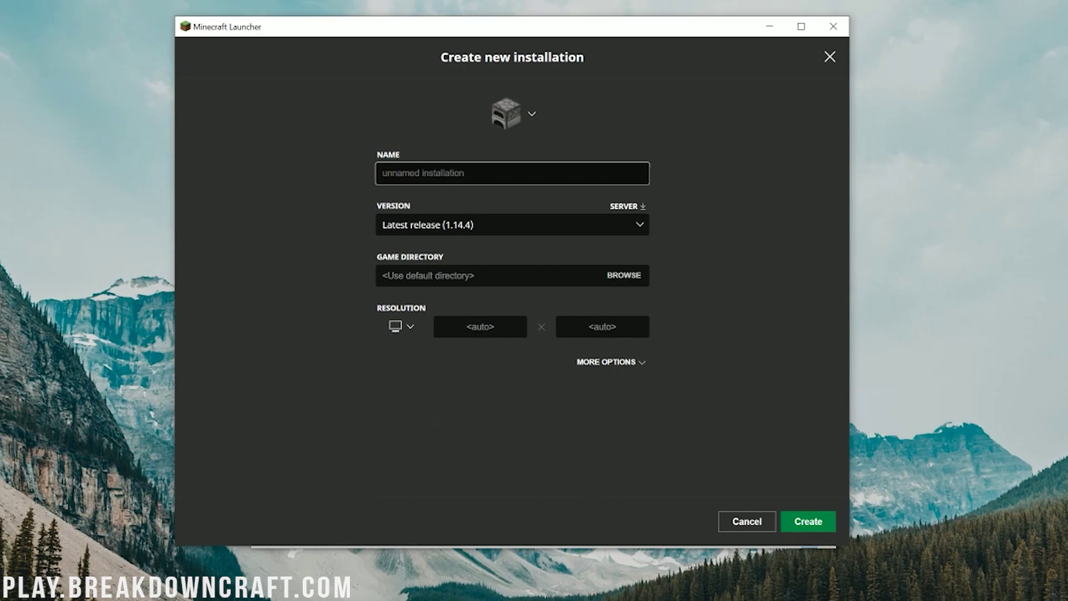
type("Play.BreakdownCraft.com")
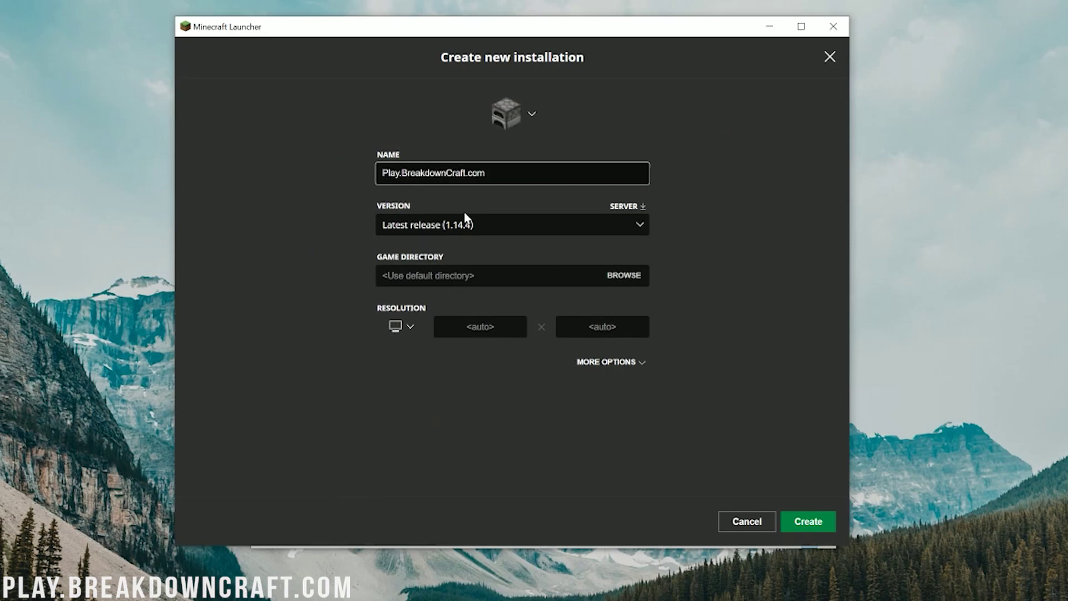
left_click(439, 229)
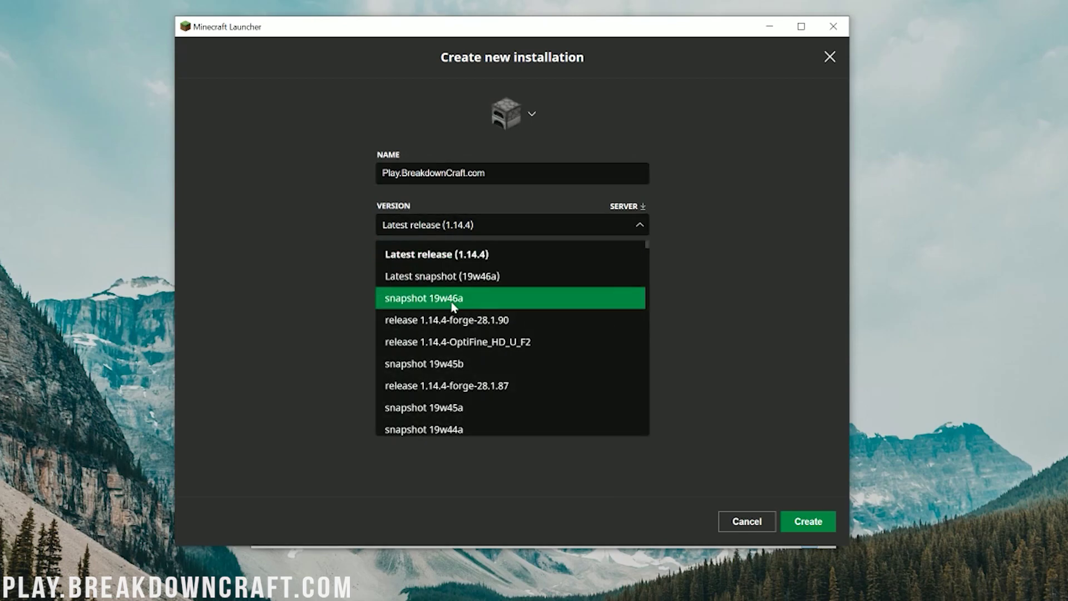
left_click(486, 325)
Set the new installation's resolution to 1920x1080, show its additional options and create it.
left_click(409, 331)
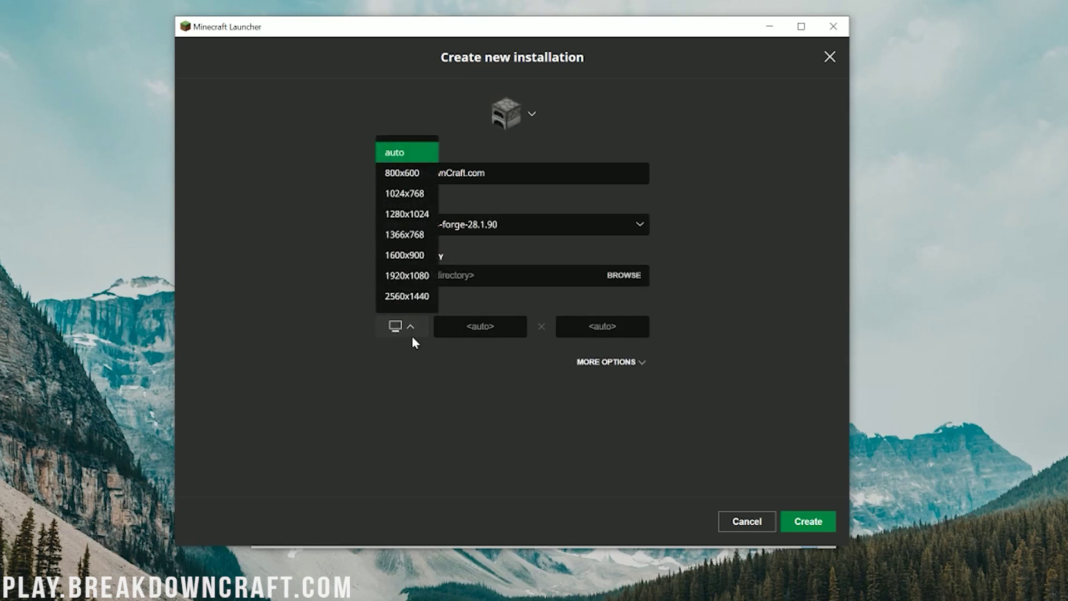
left_click(409, 295)
left_click(611, 361)
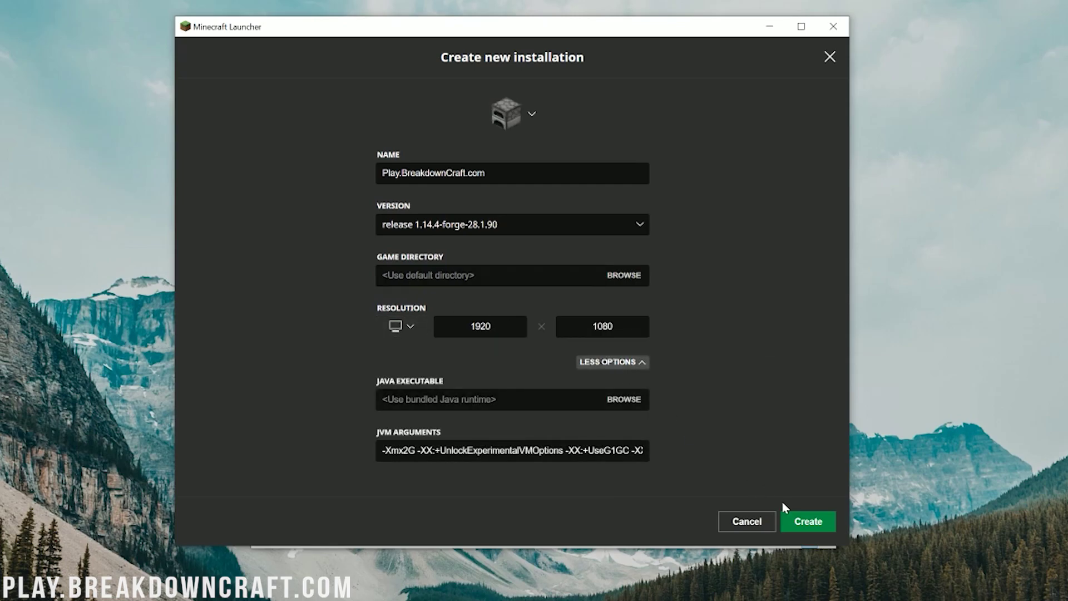
left_click(803, 528)
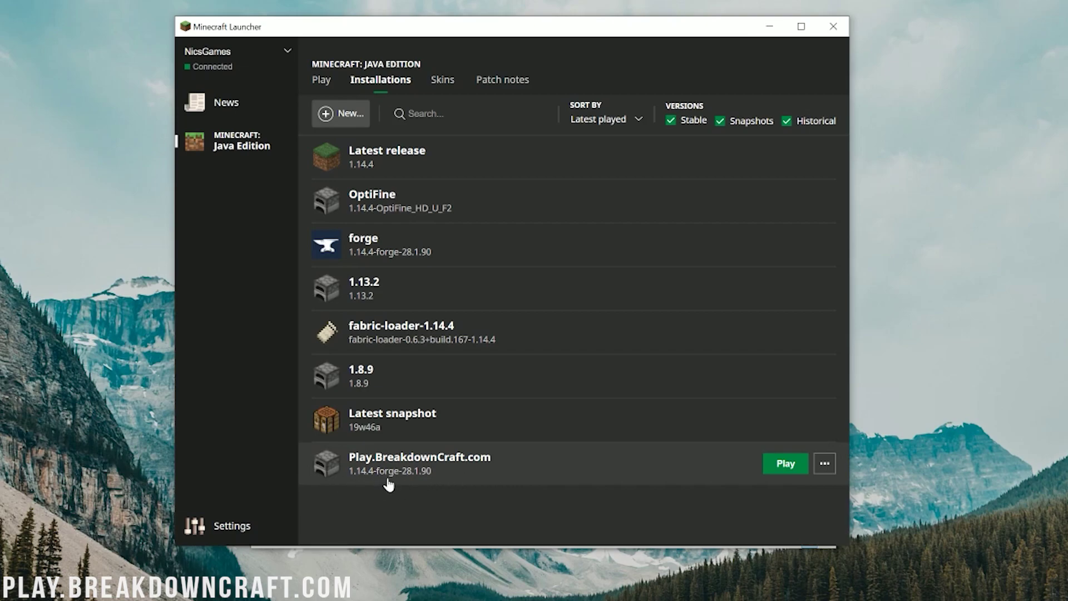
Launch the new Play.BreakdownCraft.com Forge installation and minimize the mods folder window covering the game.
left_click(784, 465)
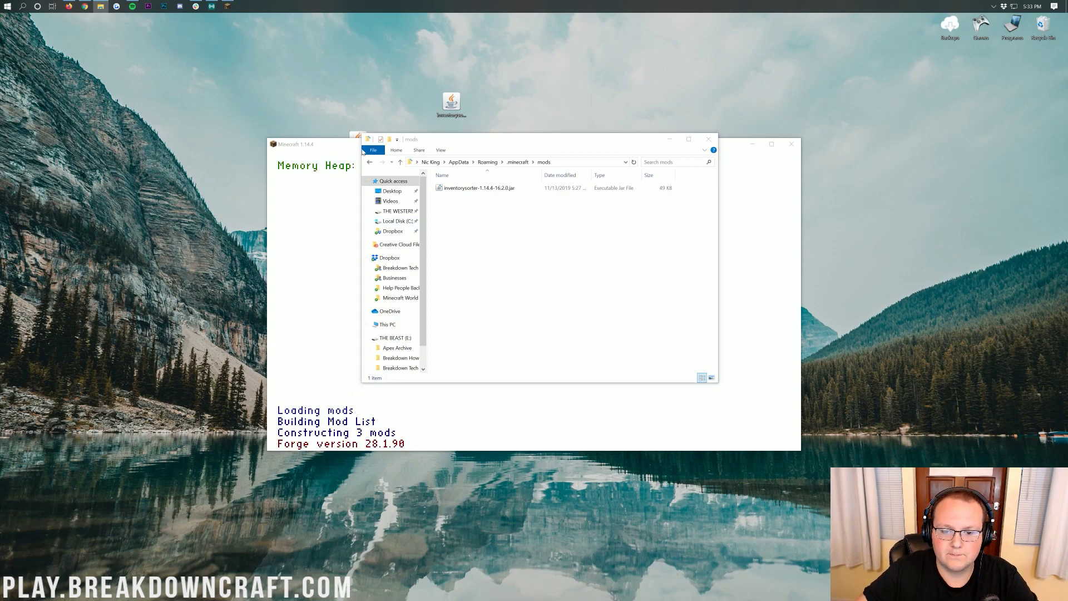
left_click(669, 139)
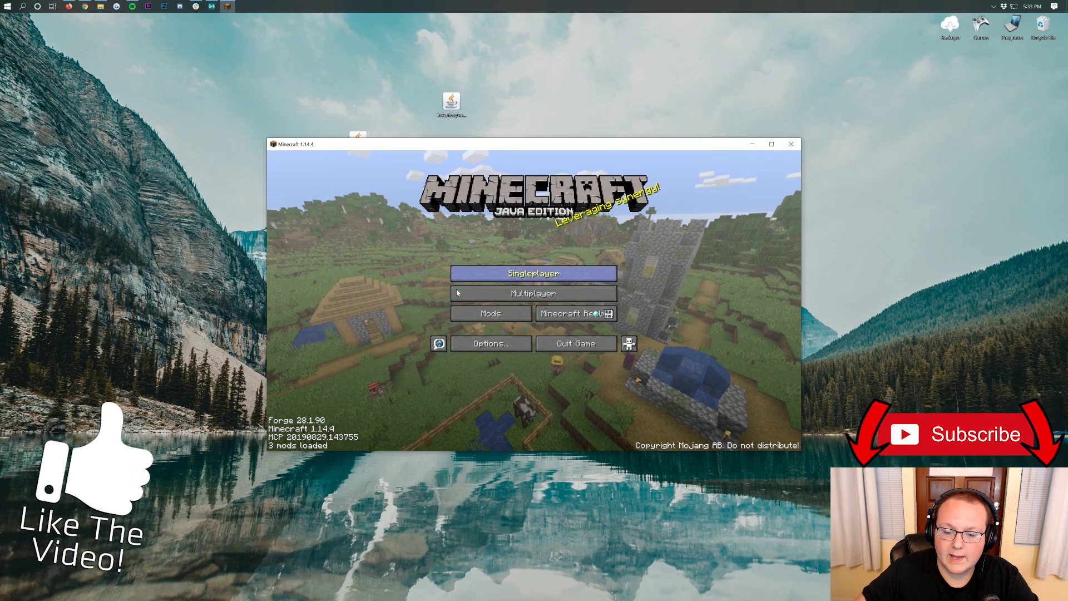
Check the Simple Inventory Sorter entry in the game's mod list and return to the title screen.
left_click(463, 313)
left_click(309, 211)
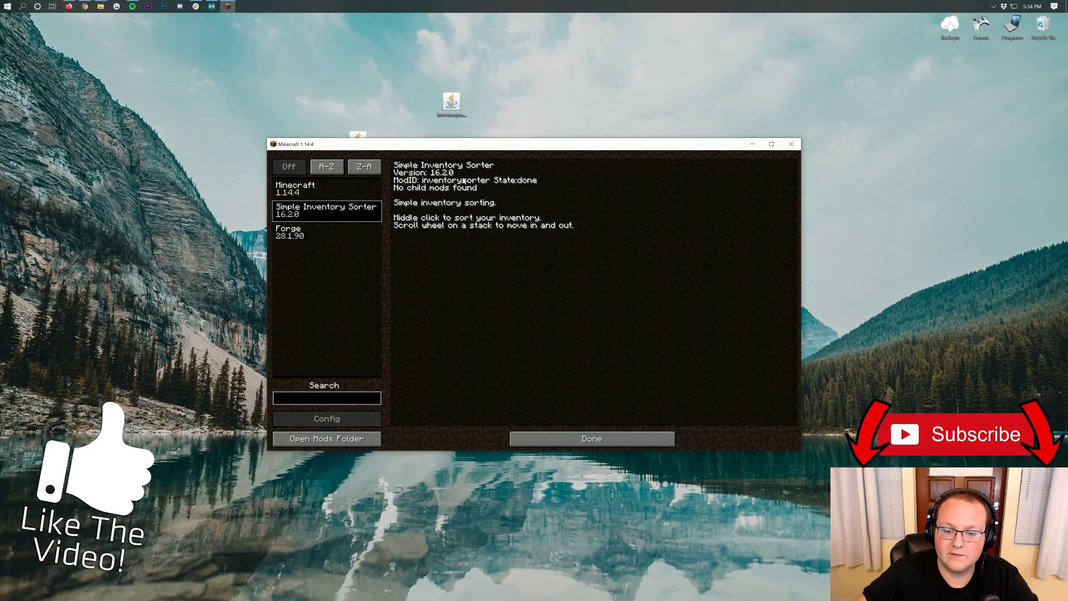
left_click(605, 434)
Load the singleplayer world Blacksmith's Mansion.
left_click(525, 273)
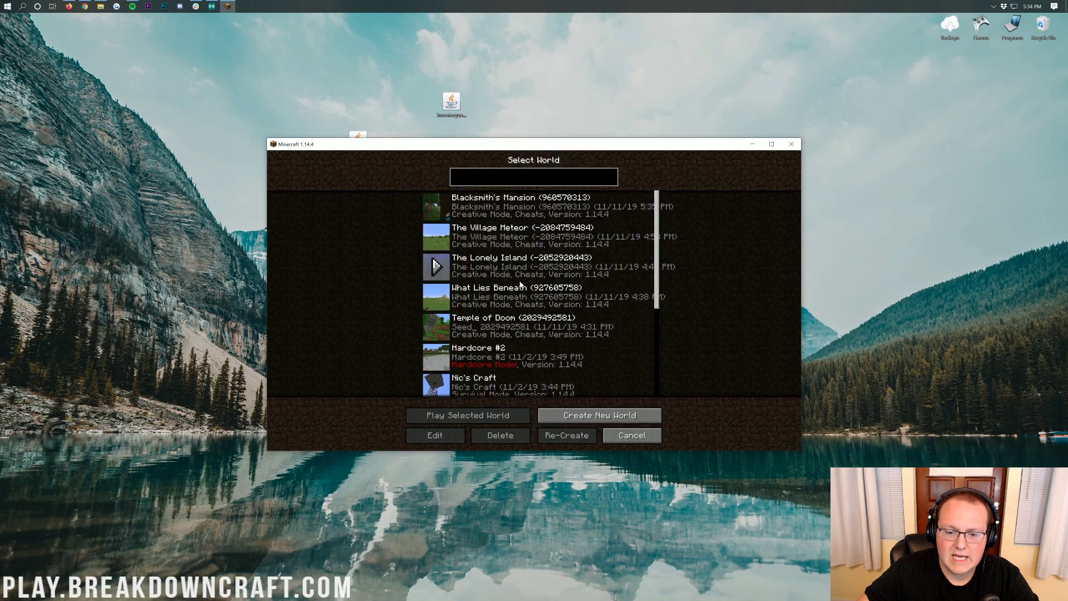
left_click(505, 207)
left_click(505, 207)
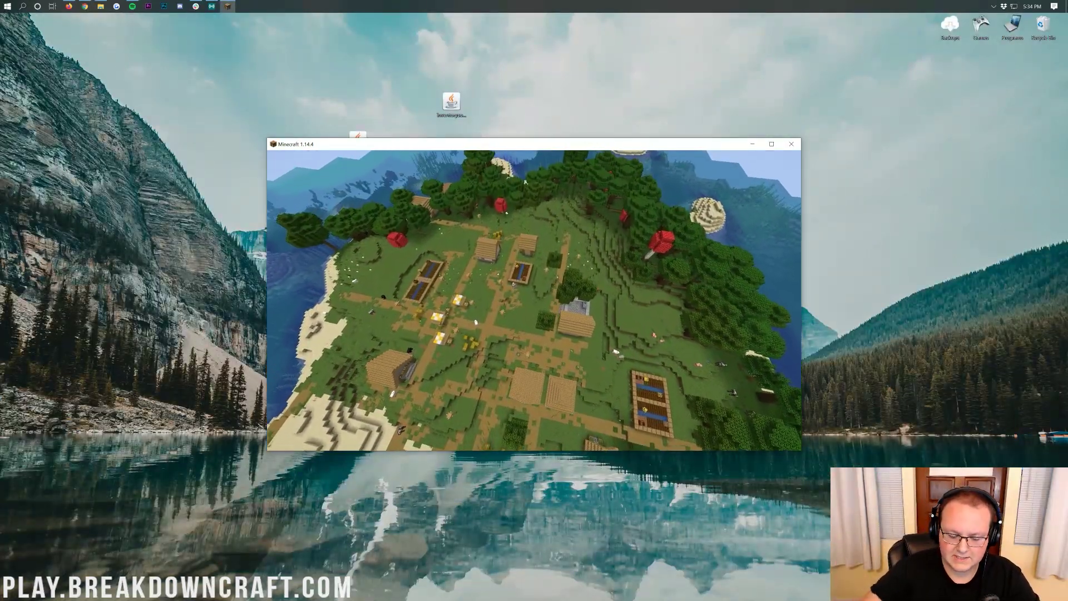
Set the player's game mode to creative with a chat command.
key("slash")
type("gmc")
key("BackSpace")
key("BackSpace")
type("a")
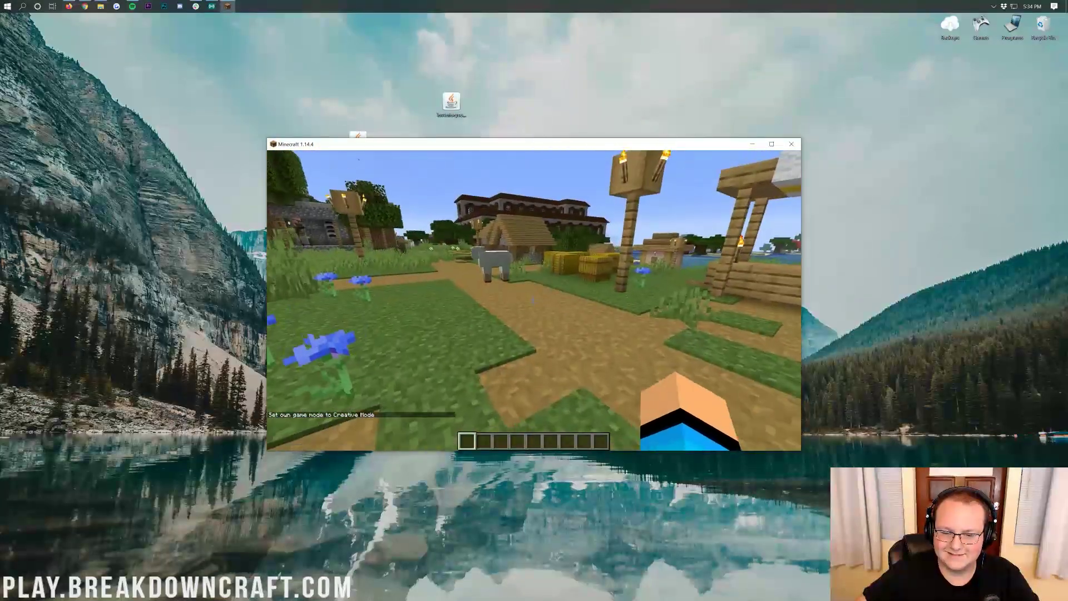
Take a chest from the creative inventory and place two side by side on the grass as a large chest.
key("e")
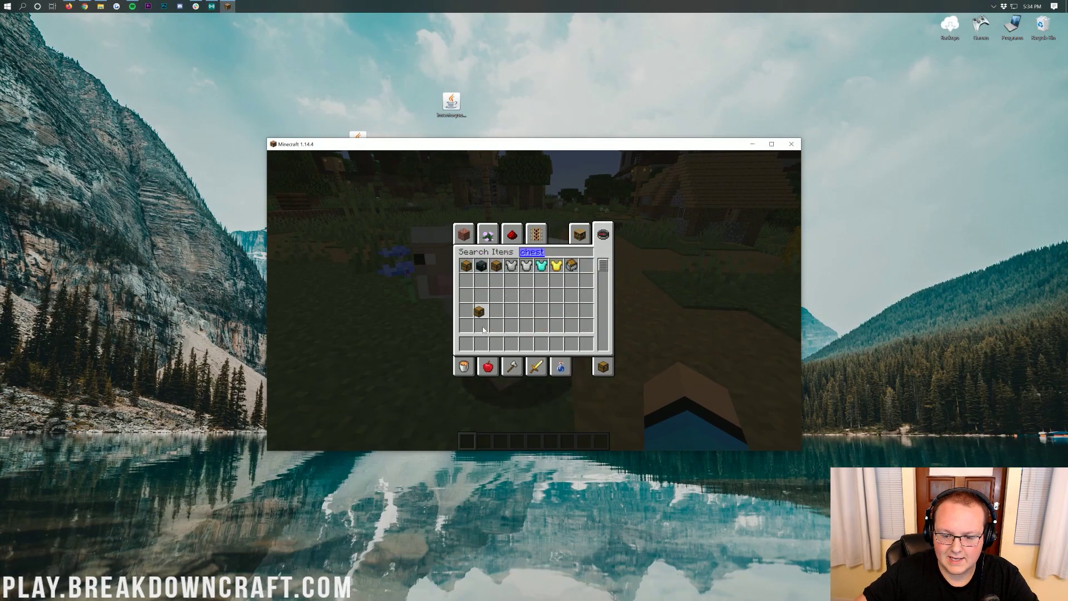
left_click(481, 343)
key("Escape")
right_click(533, 300)
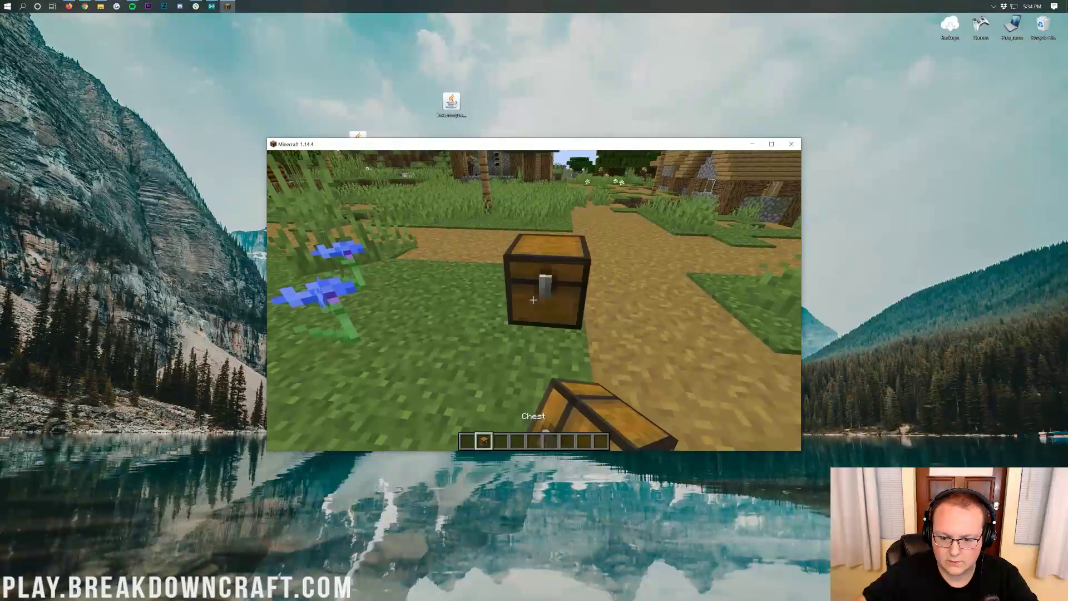
Fill the other hotbar slots with stacks of 64 assorted blocks and plants from the creative inventory.
key("e")
left_click(529, 322, "shift")
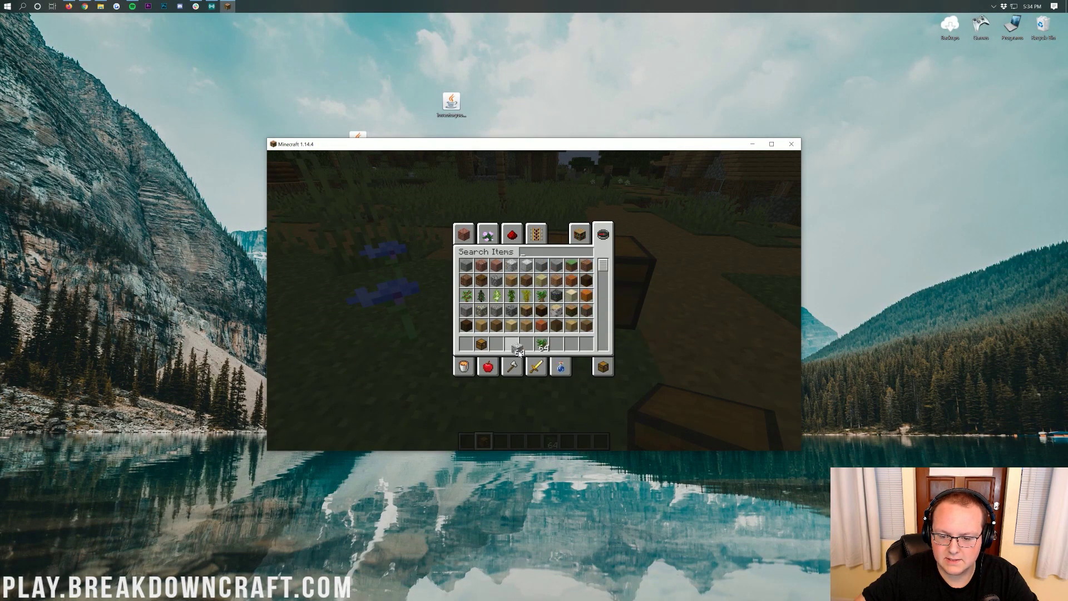
left_click(571, 325, "shift")
key("9")
scroll(556, 295, "down", 5)
key("7")
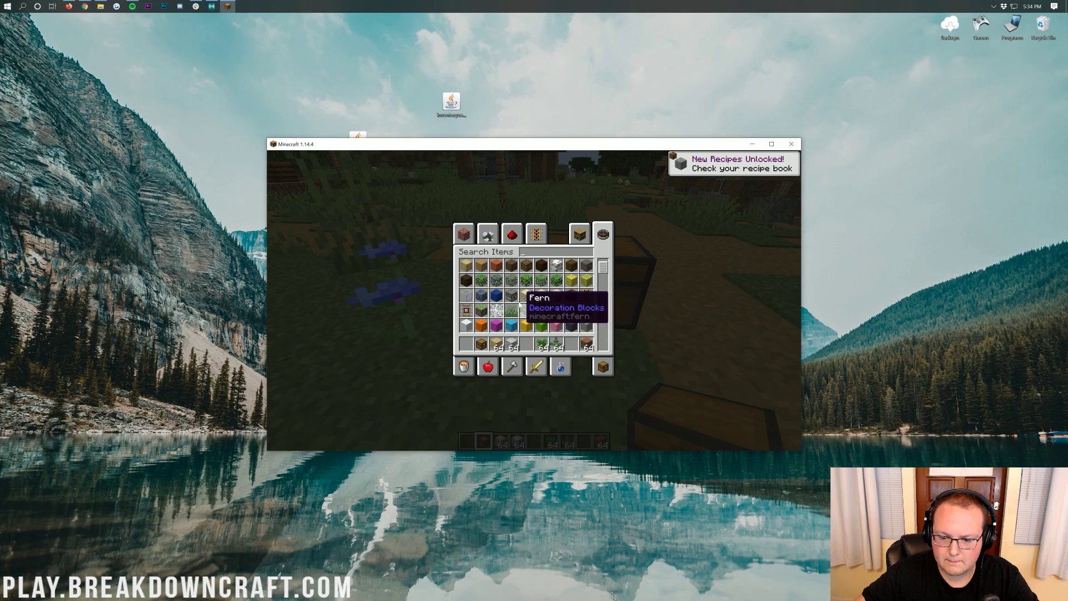
key("5")
left_click(466, 325)
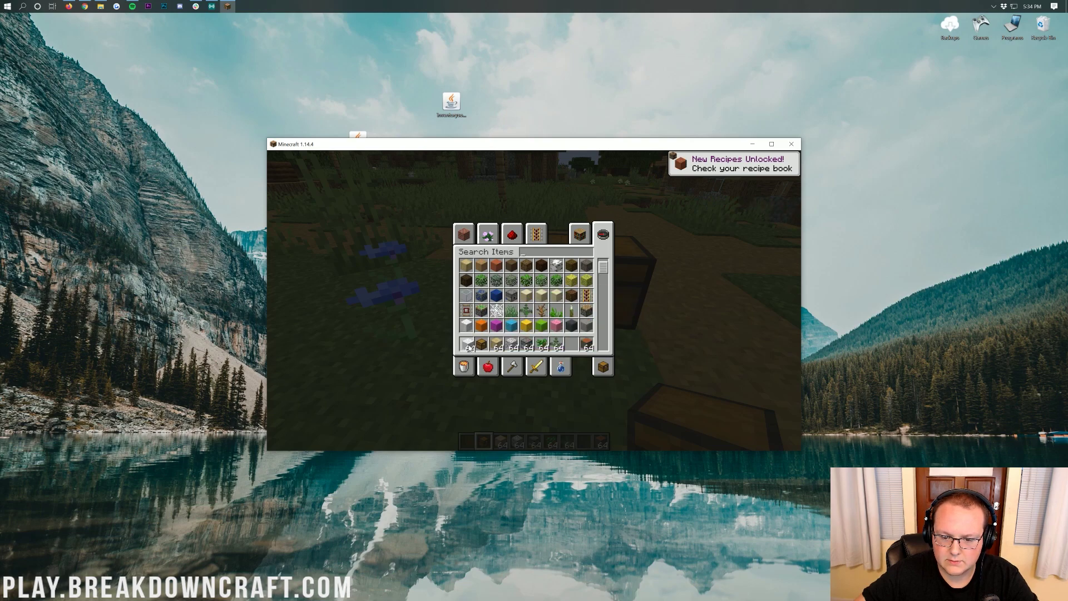
left_click(467, 345)
key("Escape")
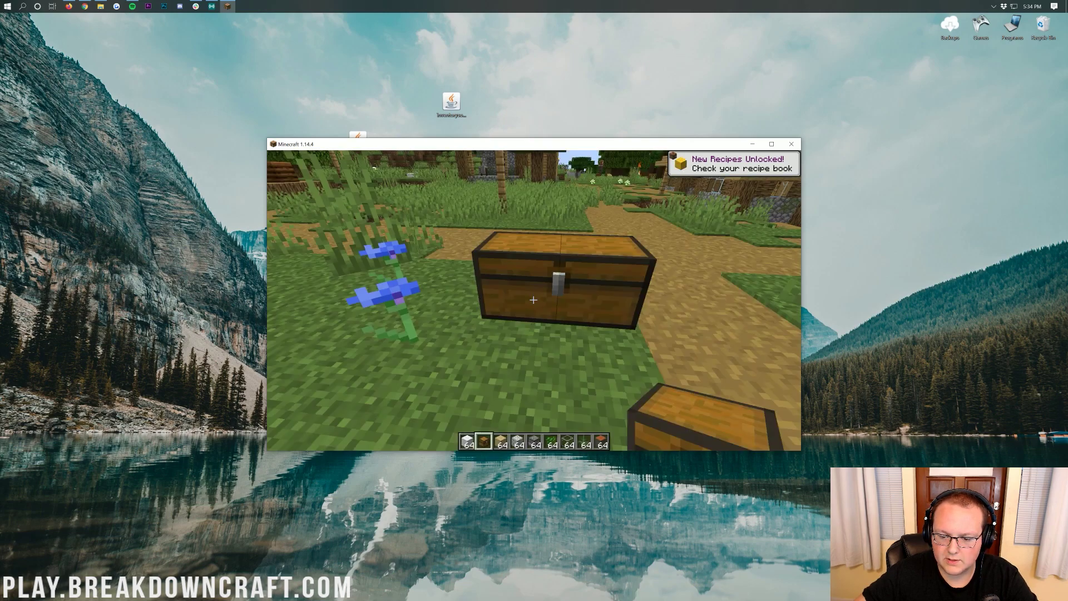
Open the large chest and scatter the two plant stacks and the reddish-brown block stack across its slots.
right_click(534, 300)
left_click(566, 380)
left_click_drag(556, 289, 552, 303)
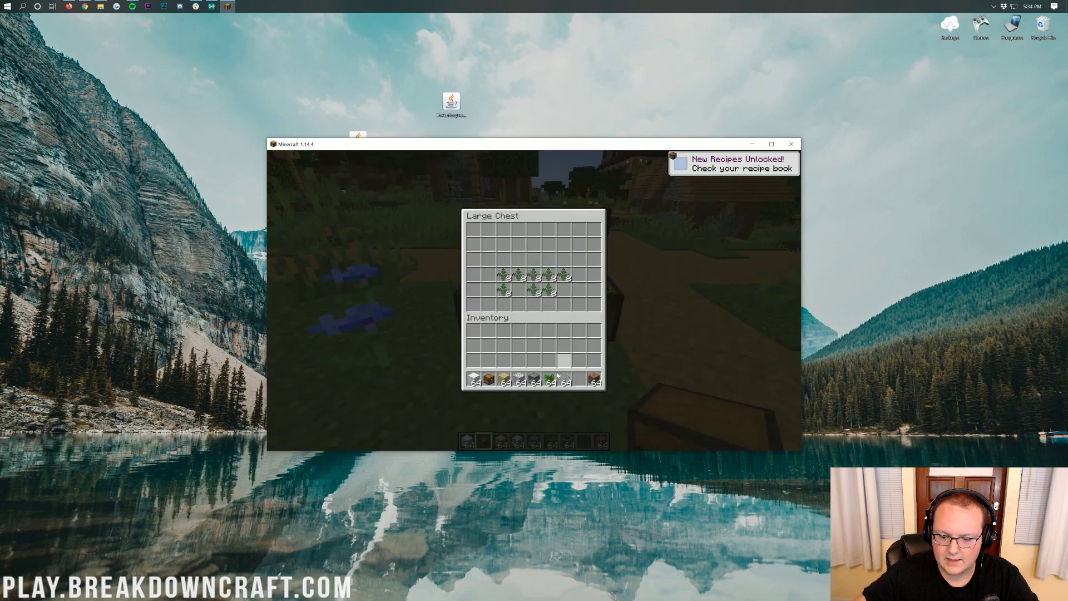
left_click(551, 380)
mouse_move(488, 244)
left_mouse_down()
mouse_move(579, 300)
mouse_move(526, 293)
mouse_move(488, 259)
mouse_move(474, 274)
left_mouse_up()
left_click(594, 380)
Spread three more hotbar stacks over free slots of the large chest, 16 items per slot.
left_click(535, 379)
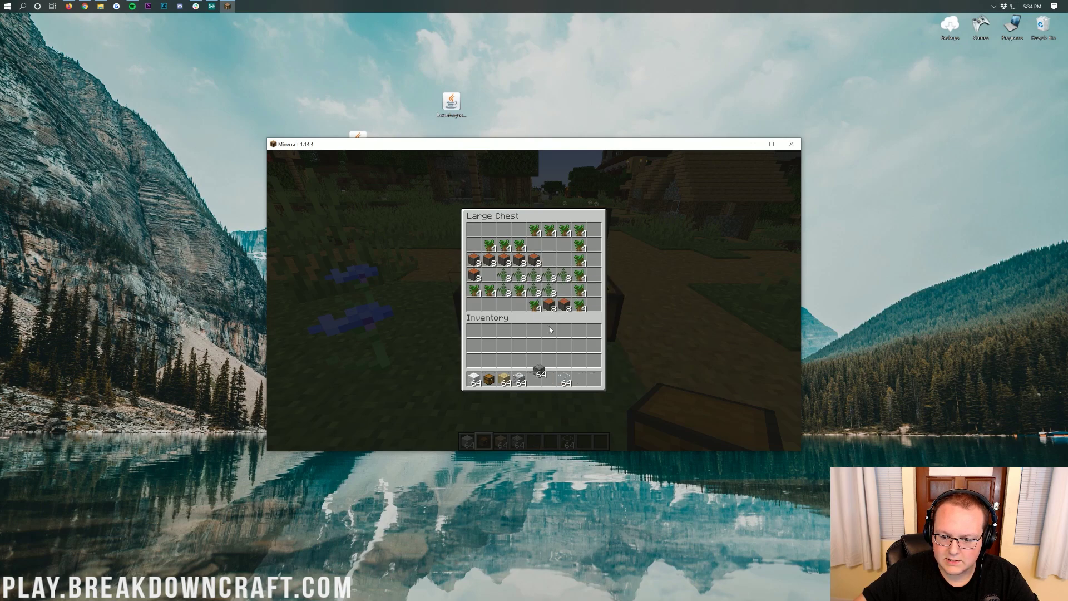
left_click_drag(519, 304, 473, 305)
left_click(565, 380)
mouse_move(564, 289)
left_mouse_down()
mouse_move(564, 259)
mouse_move(549, 259)
left_mouse_up()
left_click(519, 380)
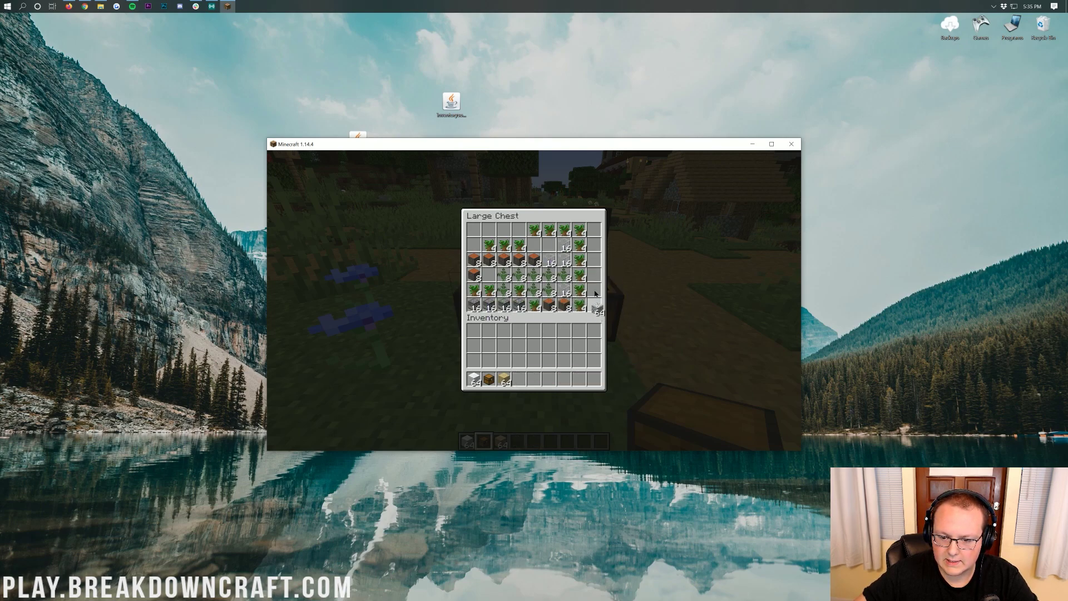
left_click_drag(594, 230, 594, 289)
Spread the stripped birch logs 21 per slot and the white blocks 16 per slot, and store the spare chest too.
left_click(504, 380)
left_click_drag(563, 255, 549, 245)
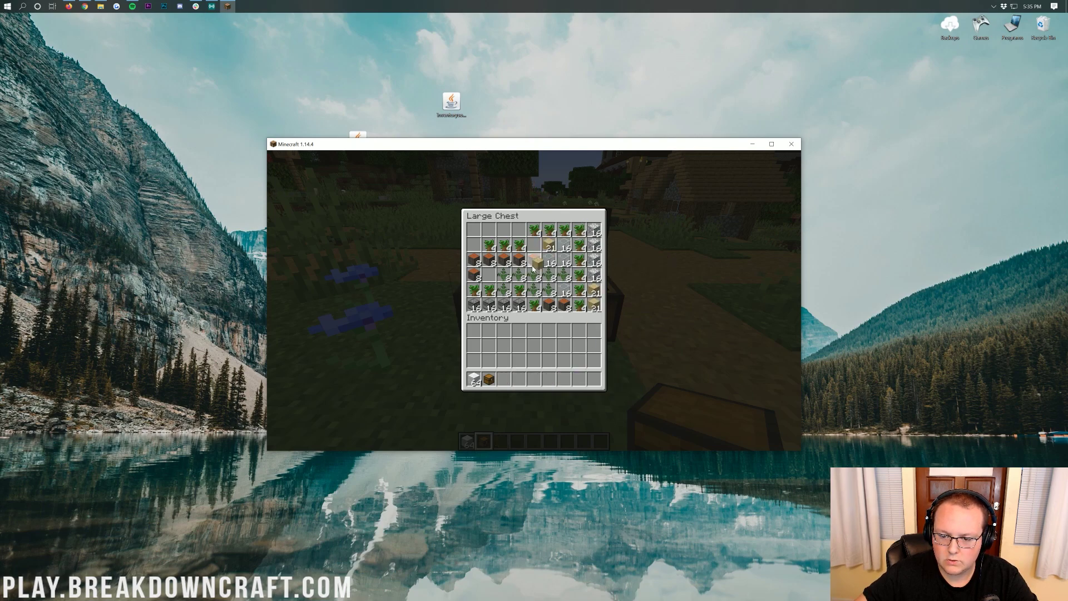
left_click(534, 244)
left_click(474, 380)
left_click(474, 348)
left_click(474, 347)
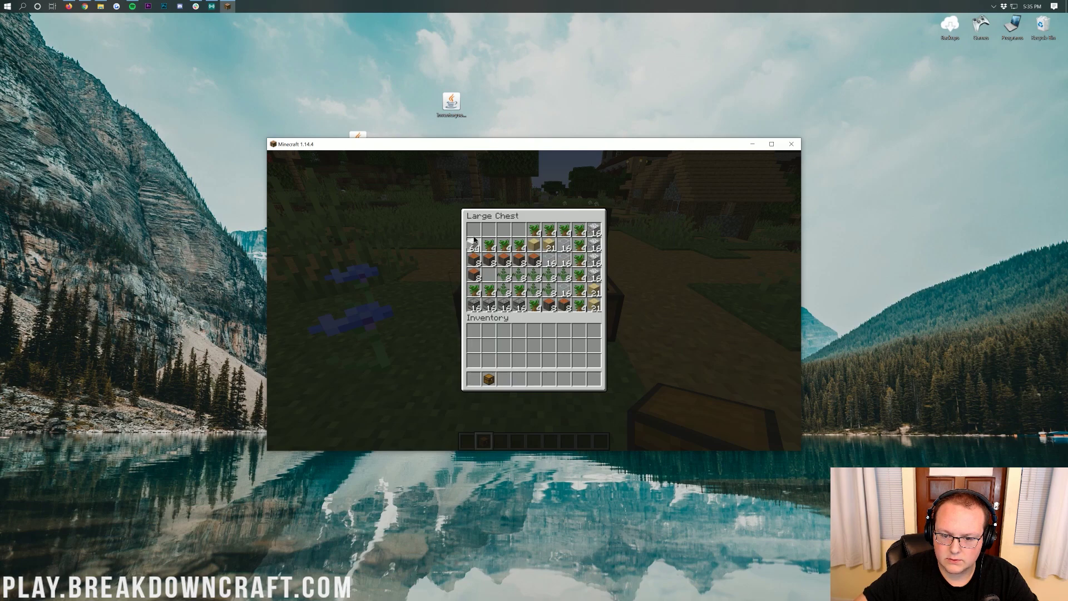
left_click_drag(474, 244, 504, 230)
left_click(489, 380, "shift")
key("Escape")
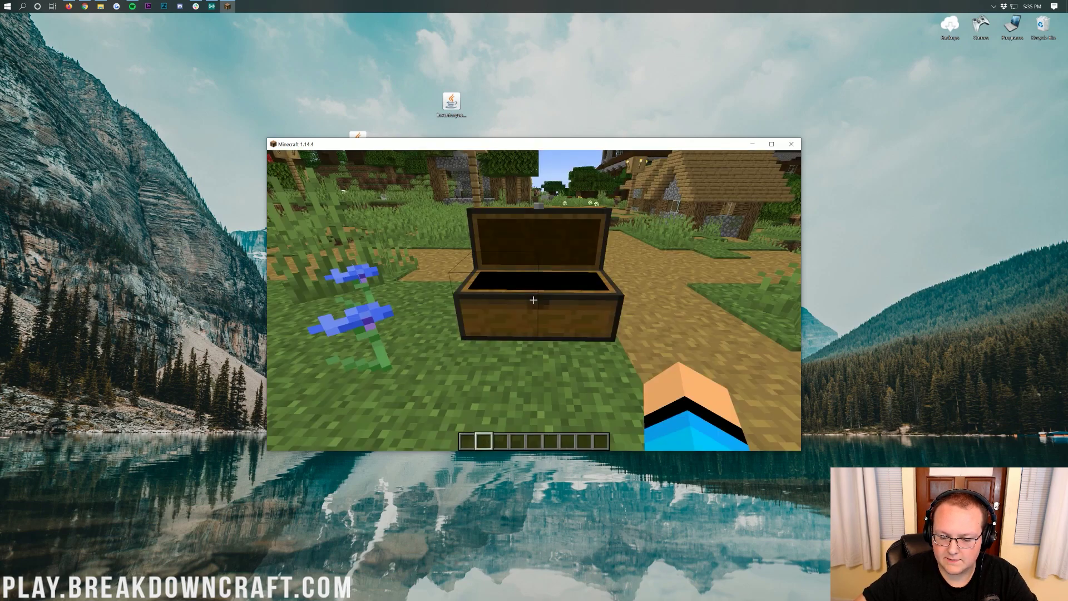
Set the game mode to survival with /gamemode survival and reopen the large chest.
type("/gamemode survival")
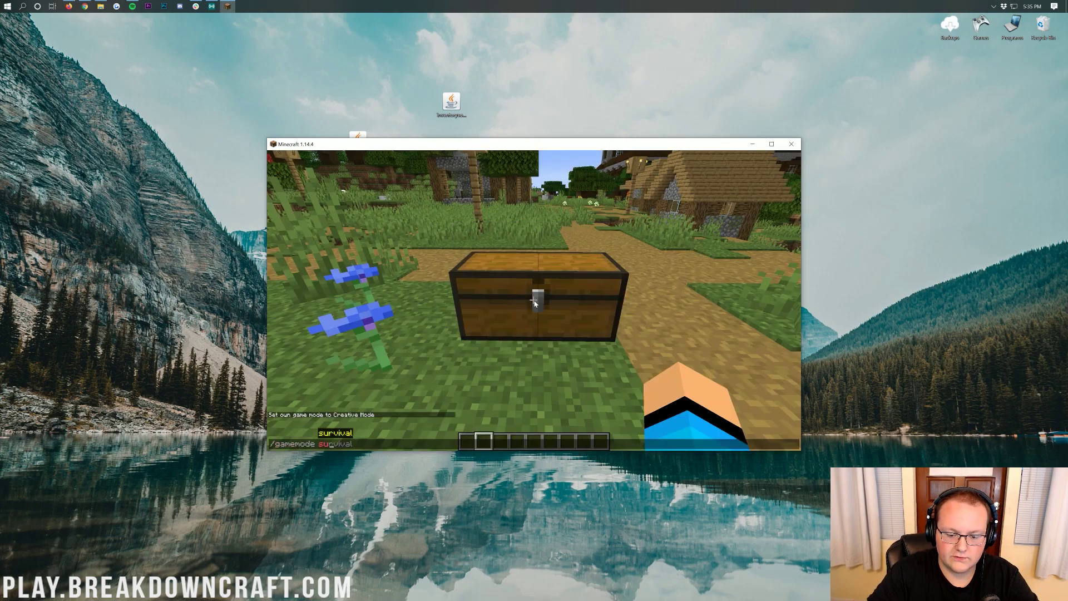
key("Return")
right_click(534, 301)
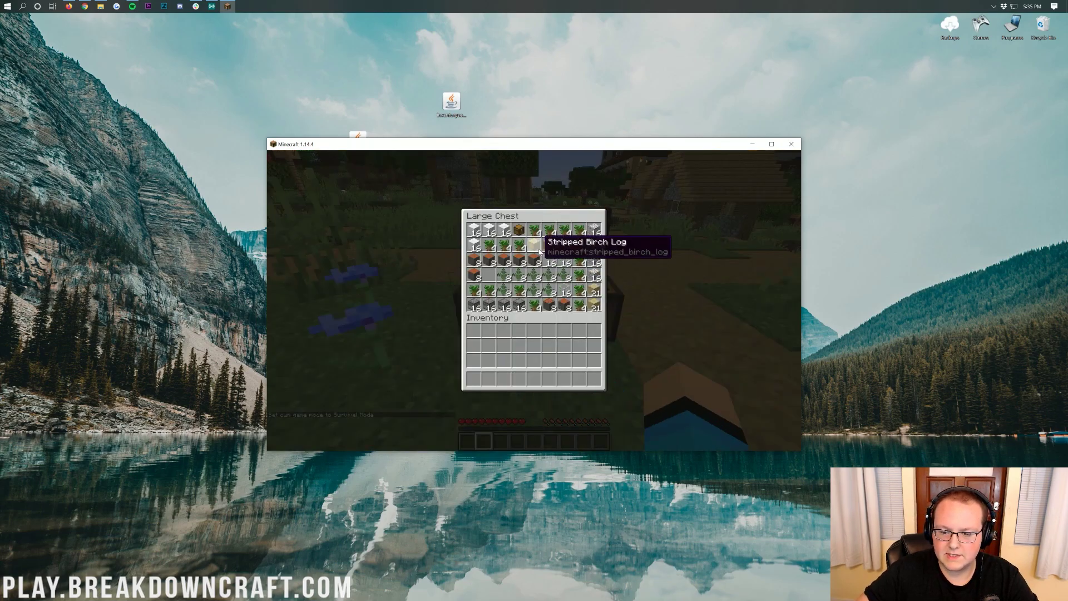
key("XF86Calculator")
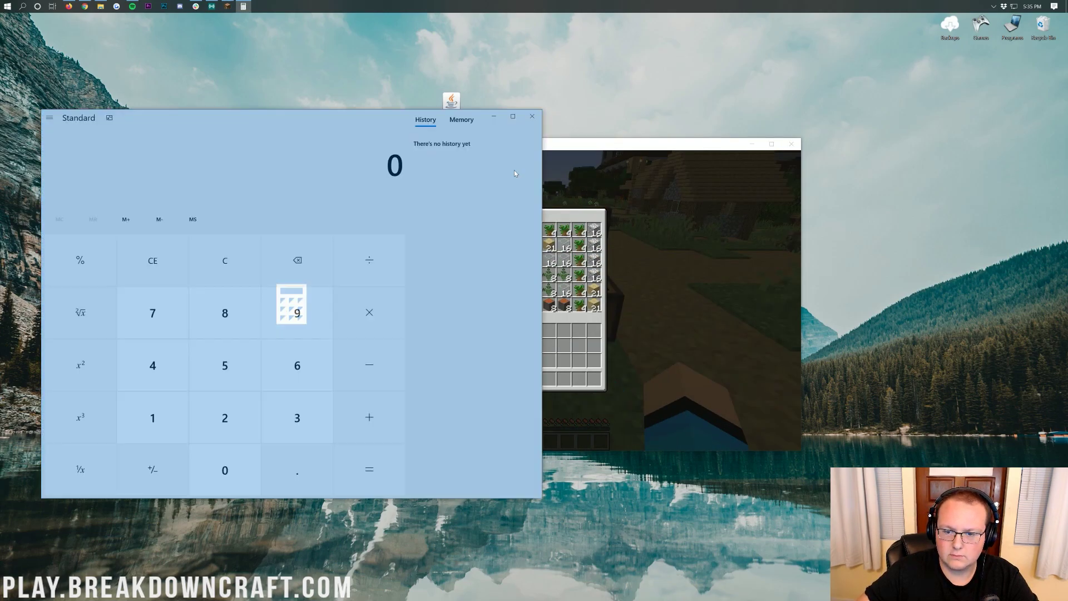
Close the Calculator window covering the game and exit the large chest.
left_click(532, 117)
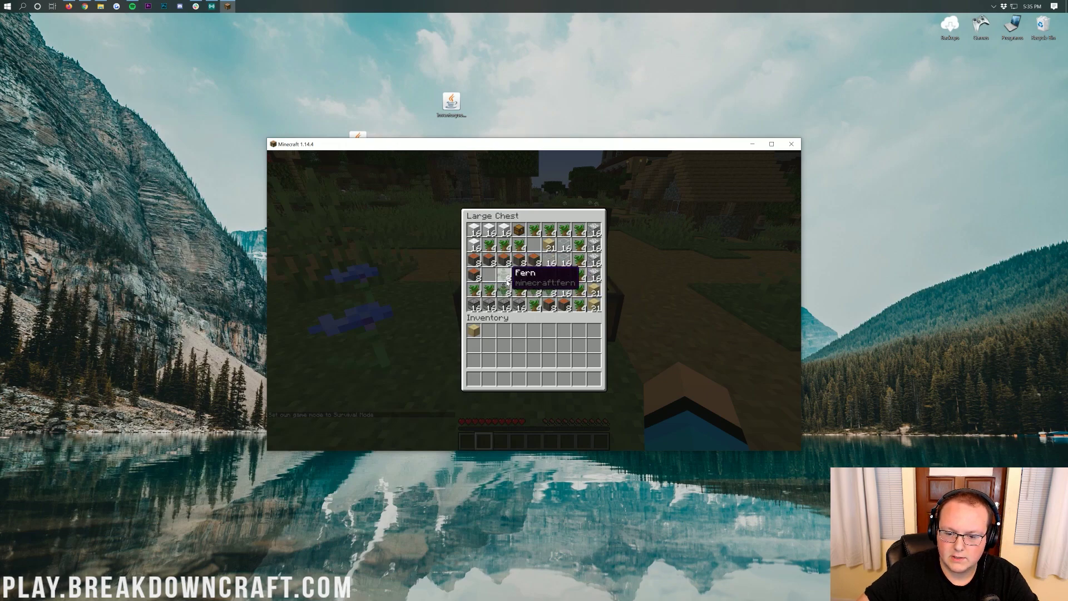
left_click(505, 278, "shift")
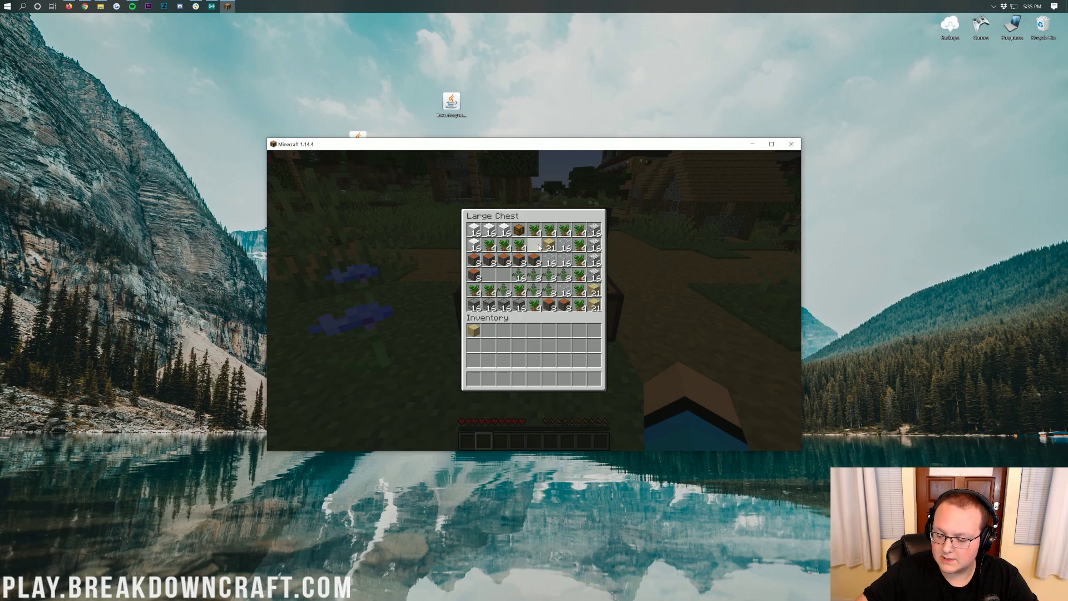
key("Escape")
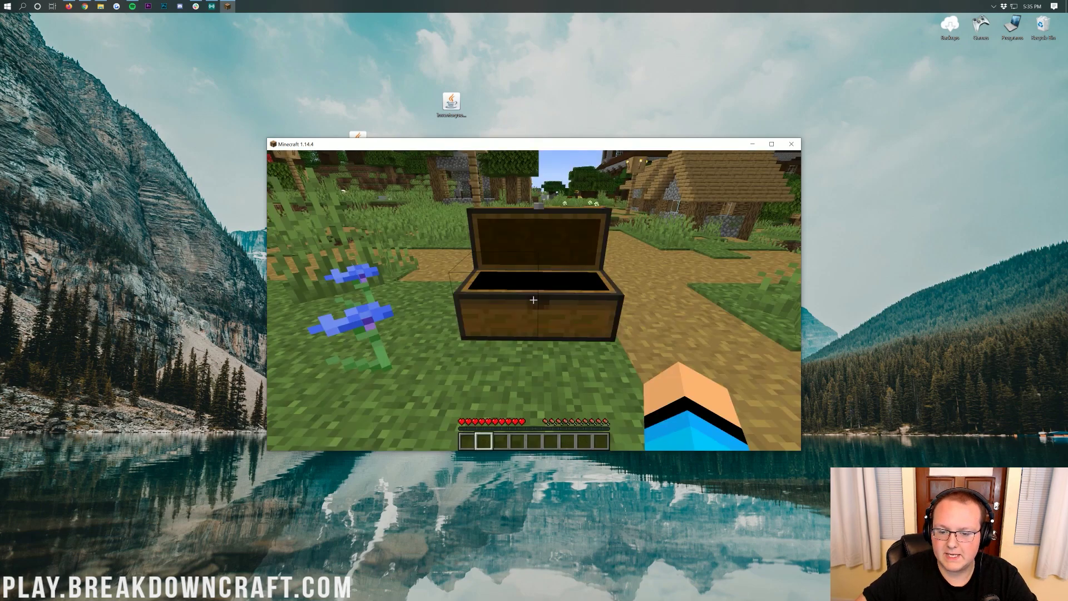
Open the game's controls settings and bind Sort inventory under Inventory Sorter to Middle Button.
key("Escape")
left_click(508, 309)
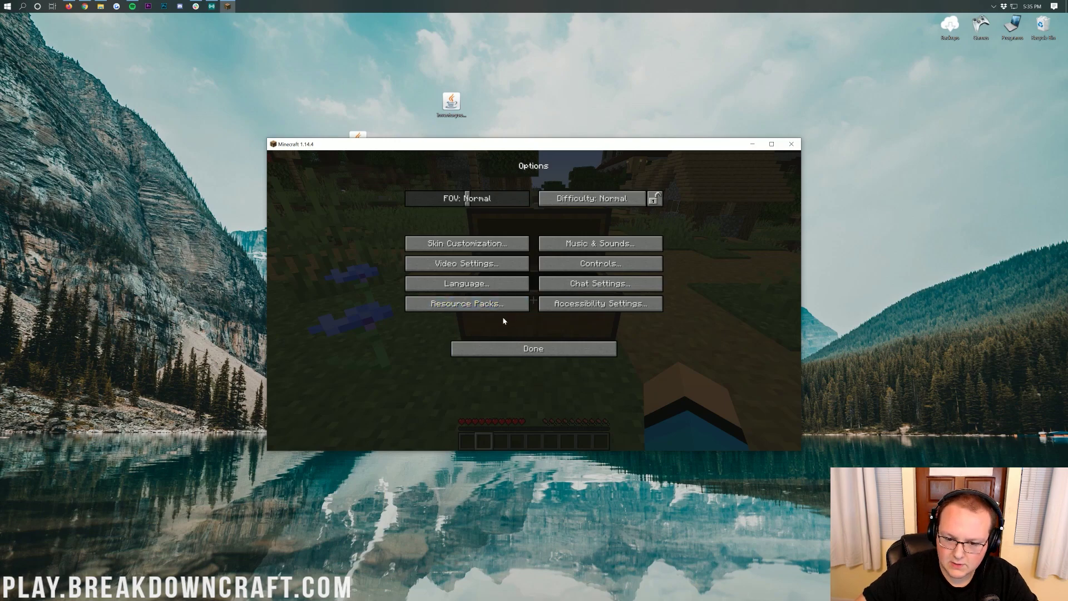
left_click(578, 264)
left_click_drag(693, 229, 676, 396)
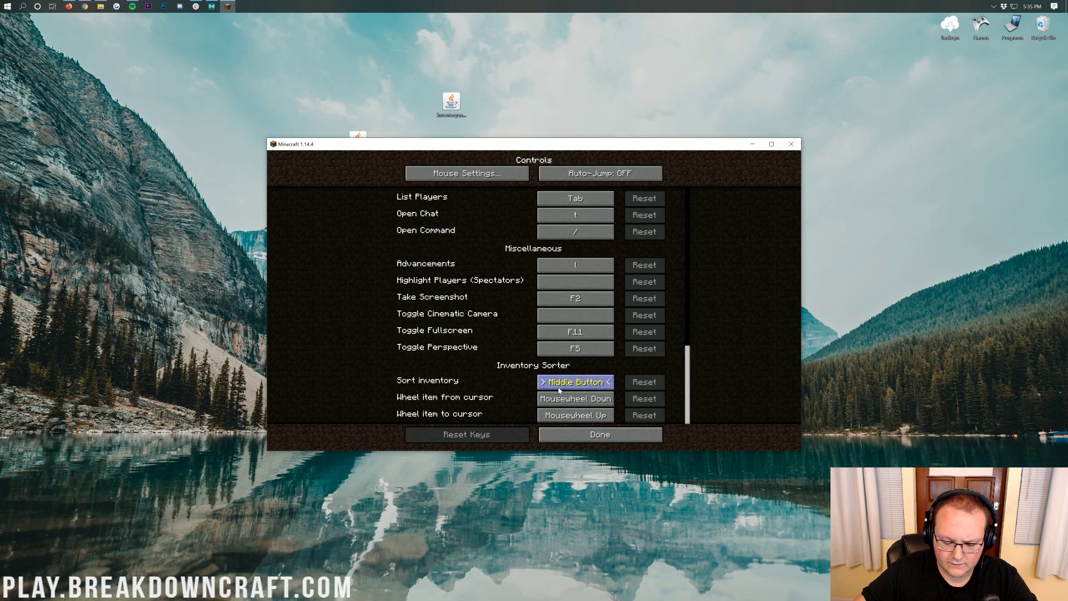
left_click(603, 434)
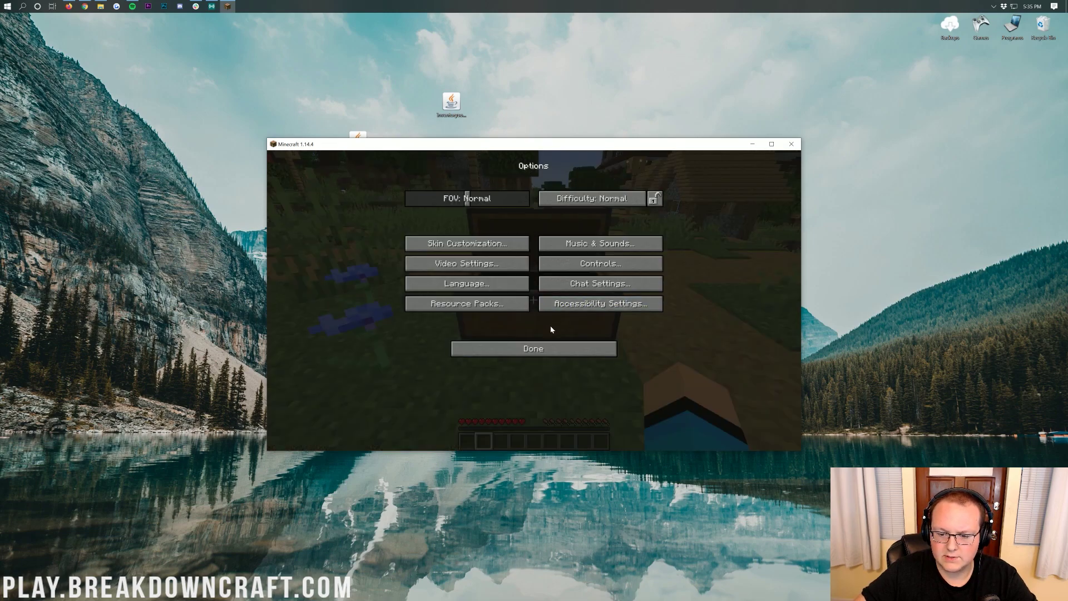
Return to the game, reopen the large chest and sort its contents with the Inventory Sorter mod.
left_click(551, 350)
key("Escape")
right_click(534, 300)
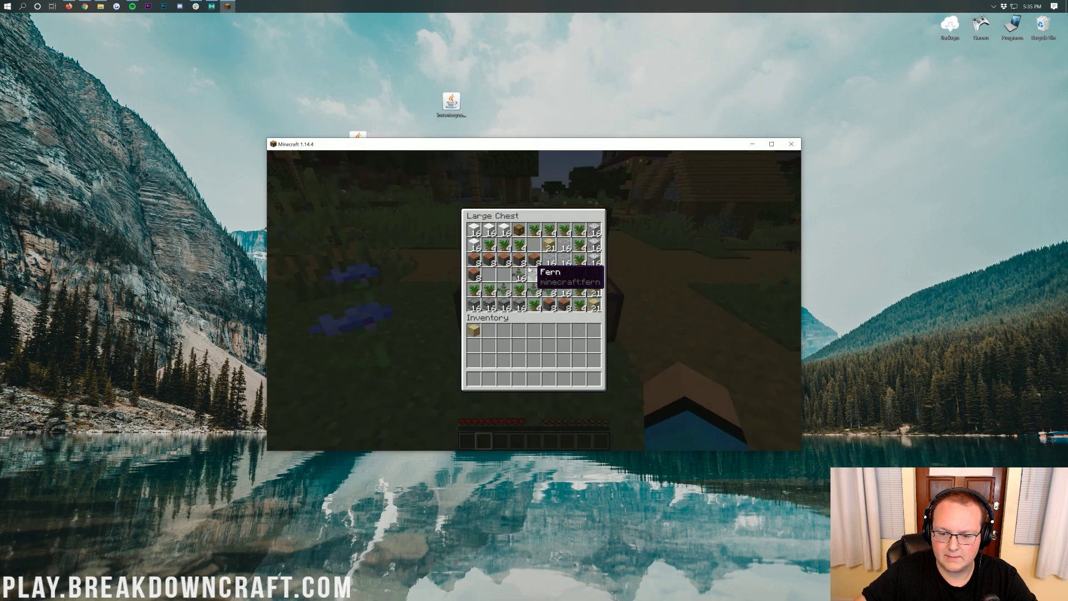
middle_click(527, 253)
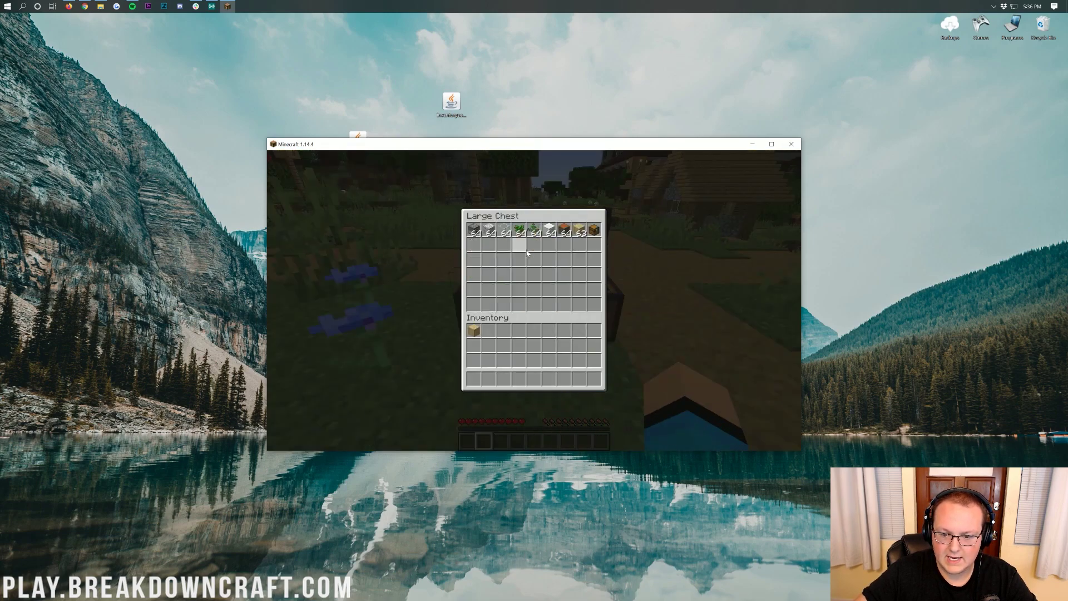
Spread the white block stack in small piles over the chest's empty slots and sort the chest again.
left_click(549, 230)
mouse_move(579, 260)
left_mouse_down()
mouse_move(504, 289)
mouse_move(489, 260)
mouse_move(517, 253)
left_mouse_up()
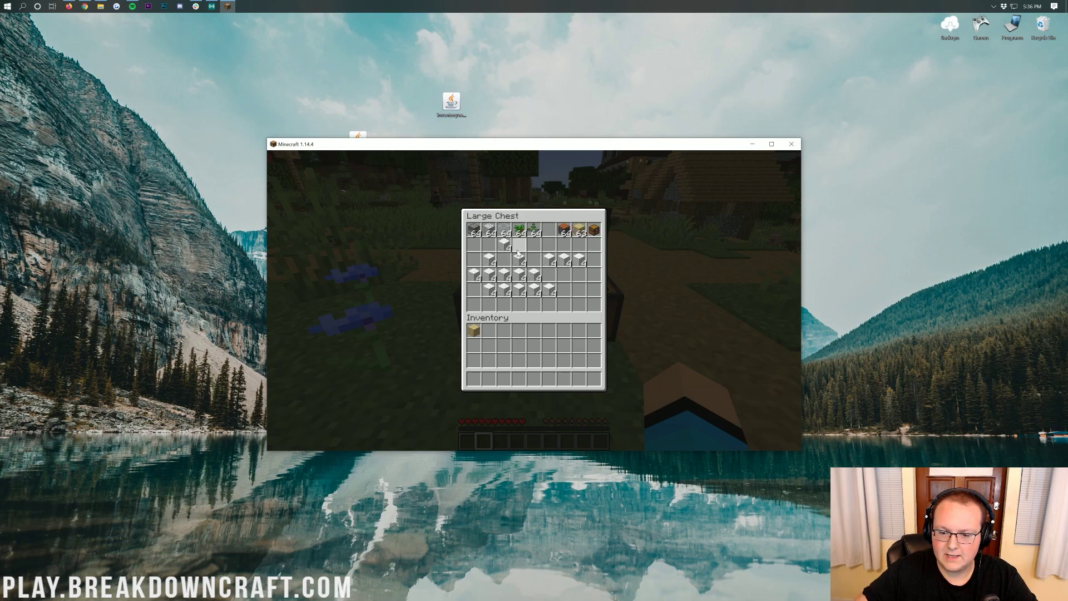
middle_click(519, 253)
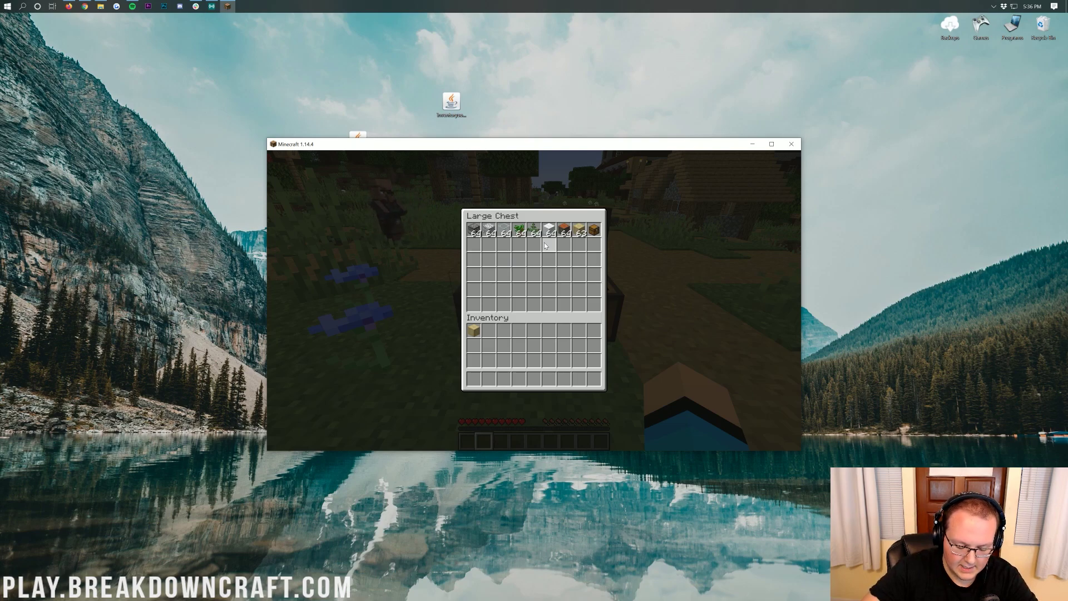
Scatter the white block, reddish-brown block and glass stacks across the large chest's empty slots.
left_click(548, 231)
mouse_move(534, 275)
left_mouse_down()
mouse_move(501, 286)
mouse_move(489, 274)
mouse_move(499, 253)
mouse_move(551, 247)
mouse_move(489, 260)
mouse_move(578, 289)
mouse_move(565, 234)
left_mouse_up()
left_click(564, 230)
mouse_move(473, 245)
left_mouse_down()
mouse_move(474, 289)
mouse_move(594, 289)
left_mouse_up()
left_click_drag(549, 231, 519, 260)
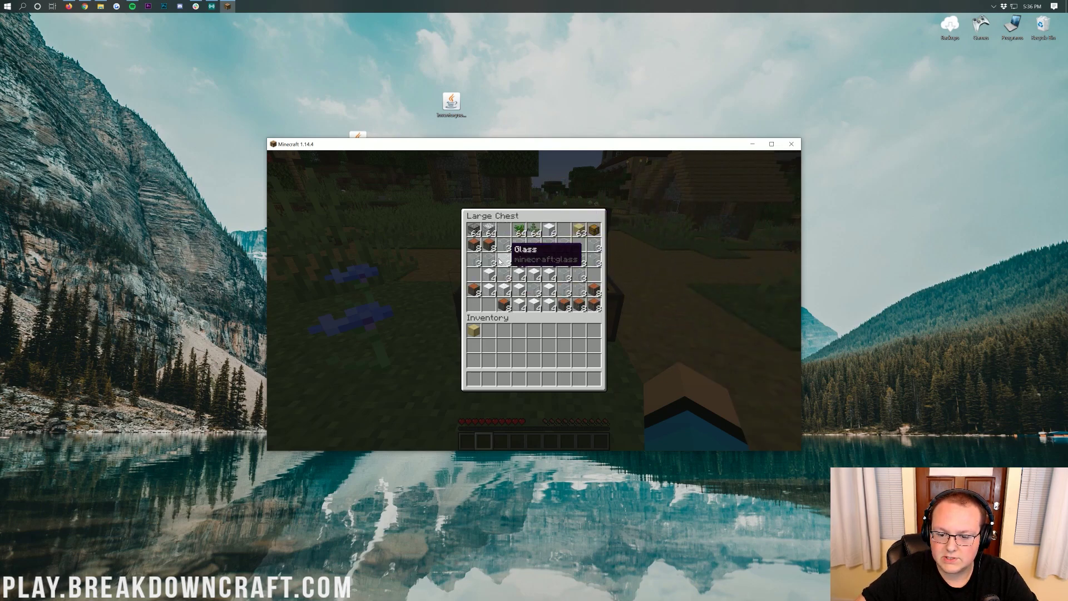
Split the green plant stack over several slots, 21 per slot, regather it, and sort the cluttered chest.
left_click(518, 233)
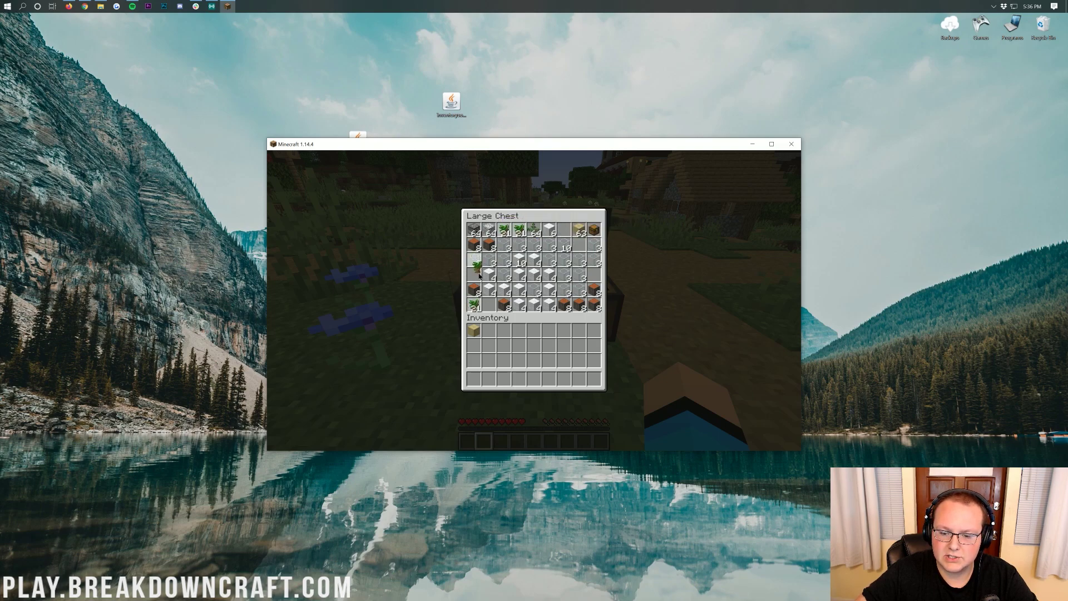
left_click(504, 231)
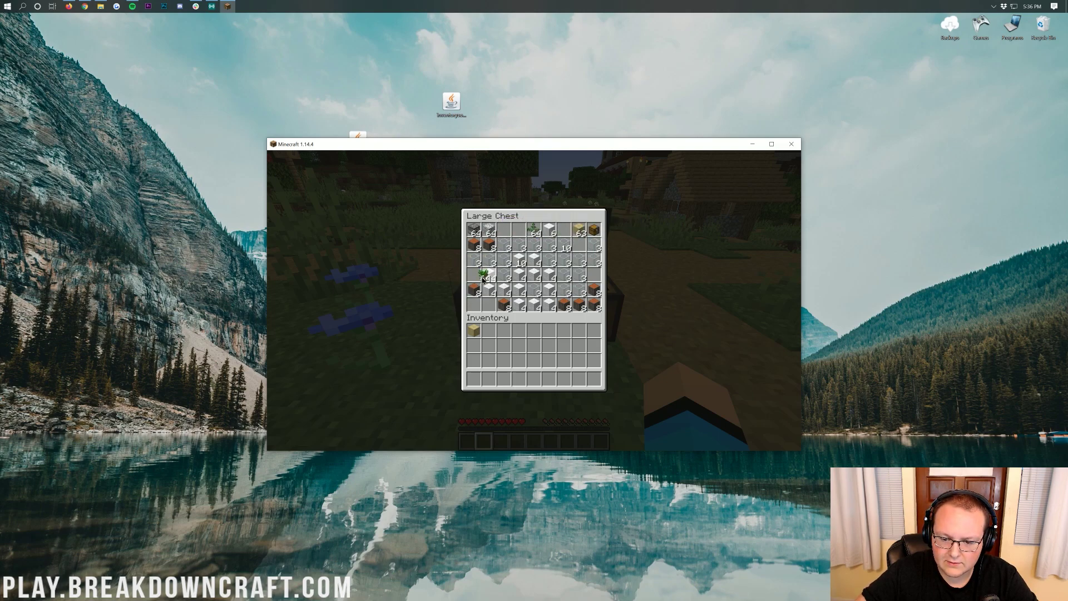
middle_click(496, 266)
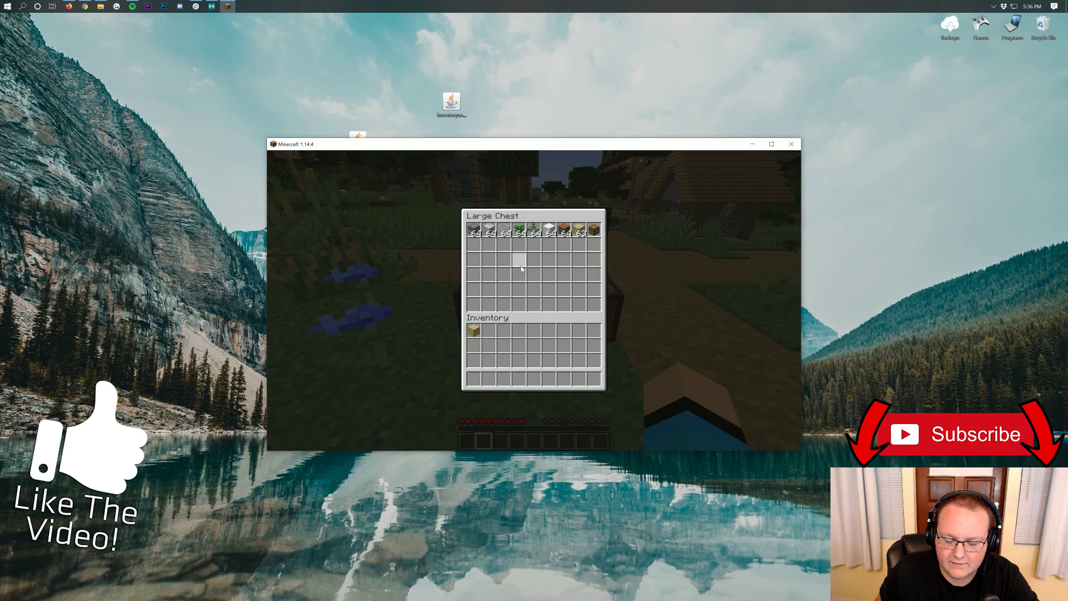
Save and quit the world to the title screen and open the multiplayer server list.
left_click(534, 325)
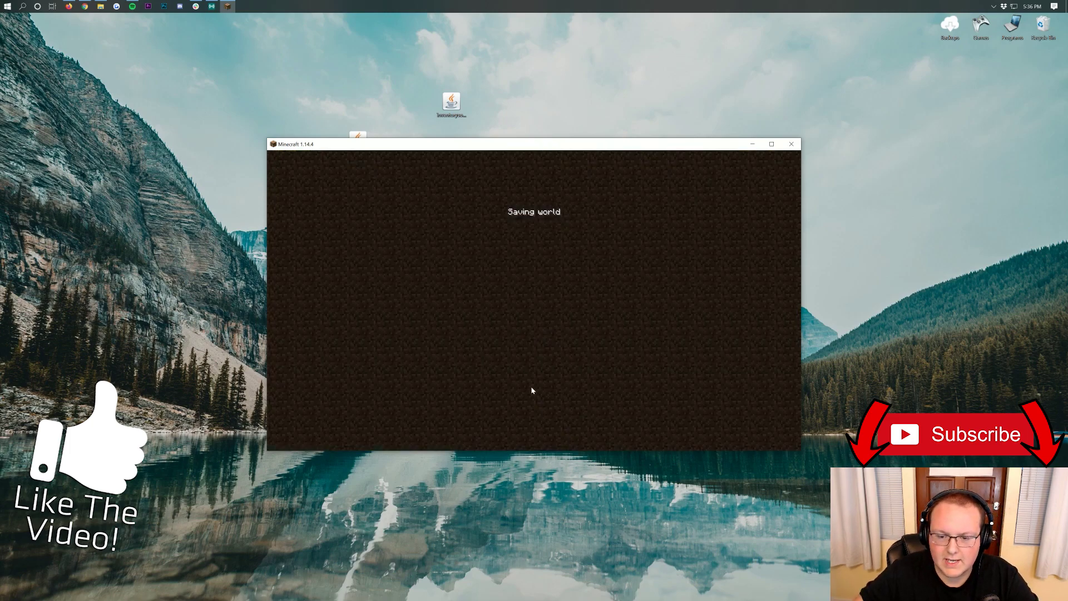
left_click(526, 290)
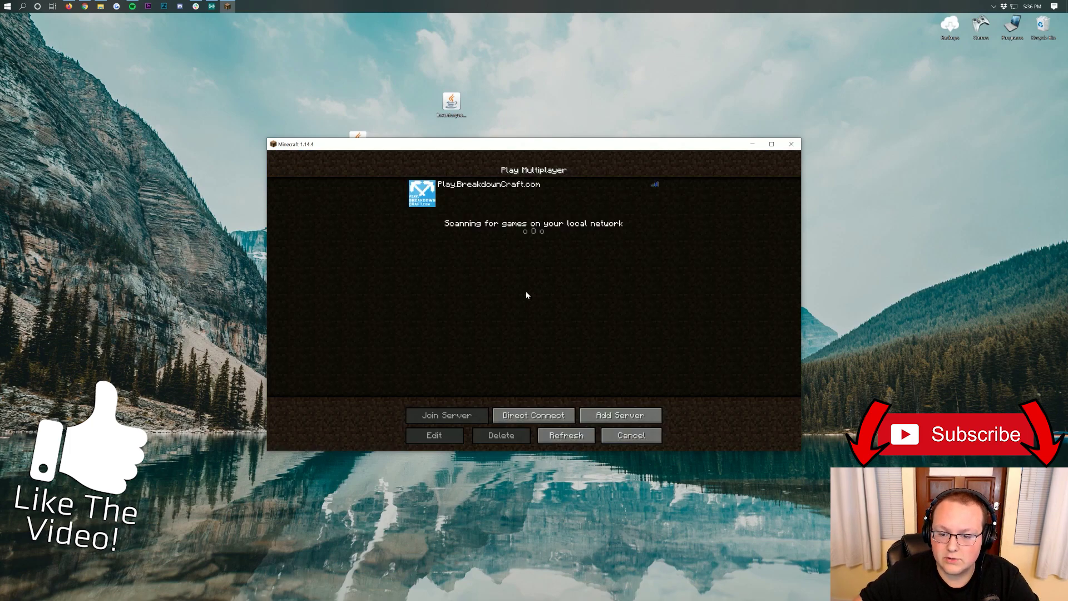